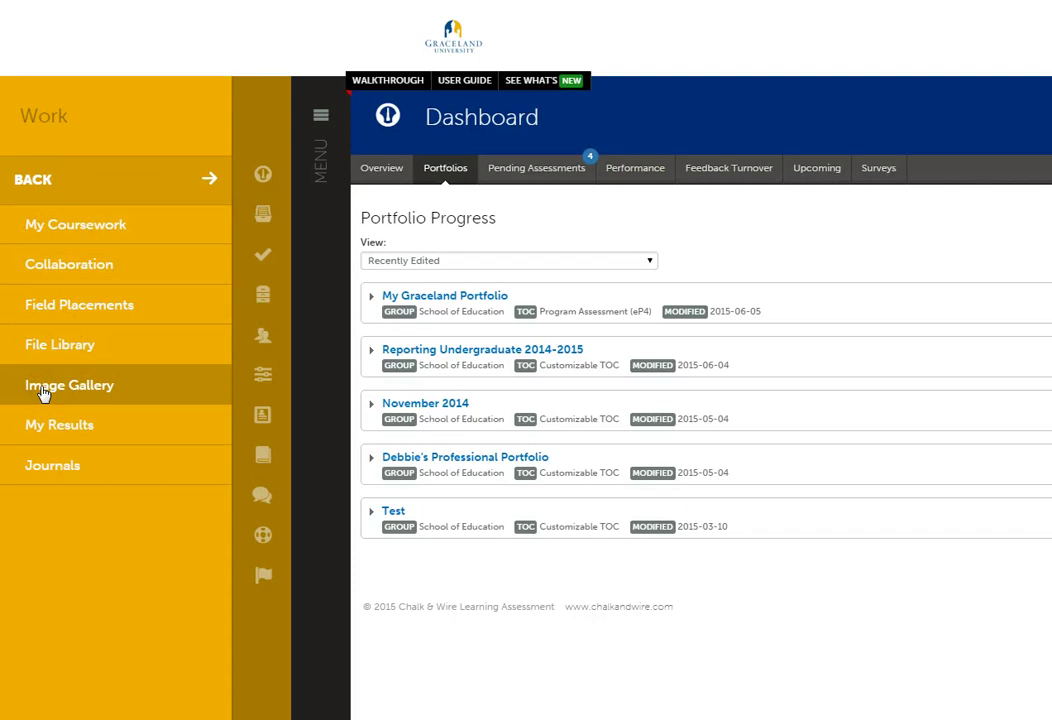
# - Upload Campus_Students.jpg to the Image Gallery as a personal image and close the upload dialog
pyautogui.click(43, 393)
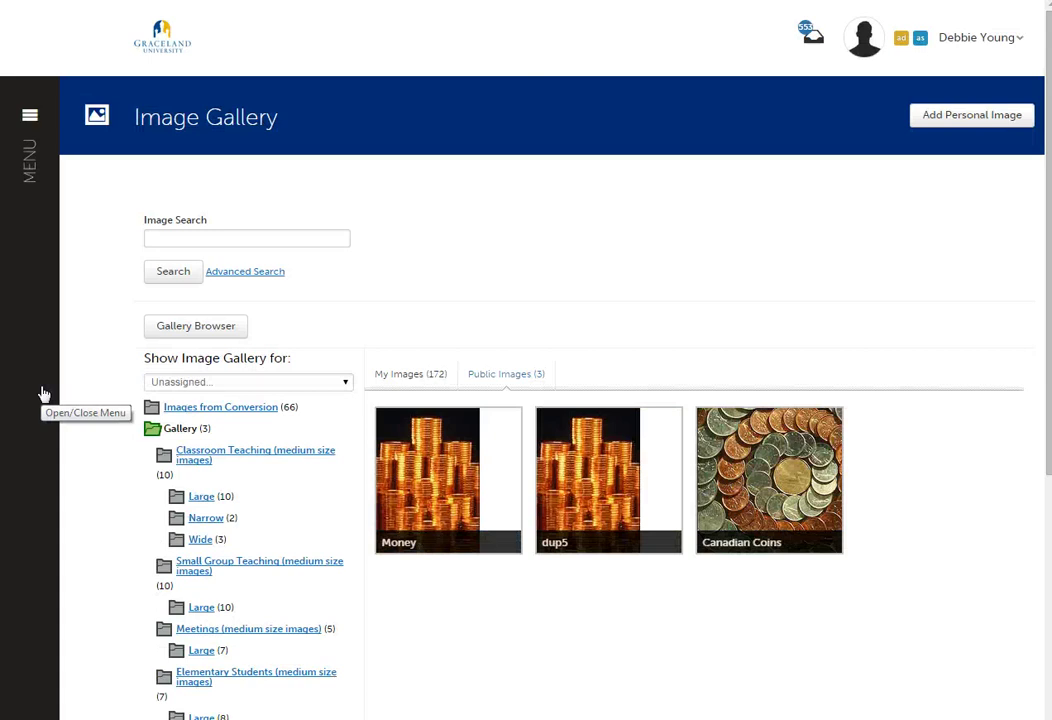
pyautogui.click(946, 118)
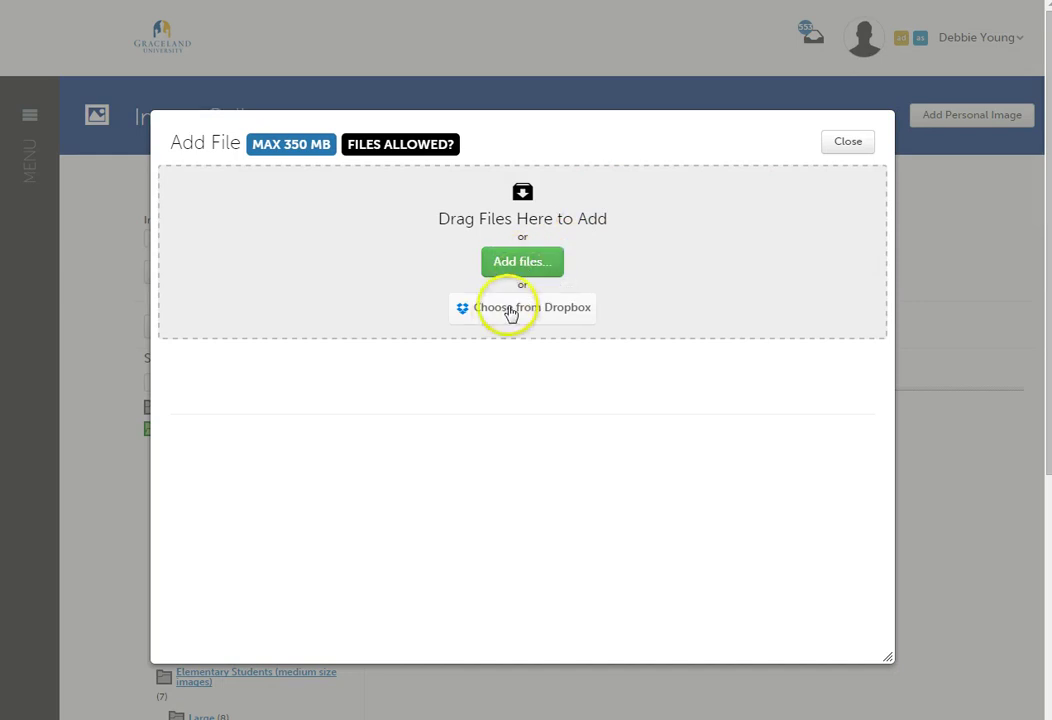
pyautogui.click(518, 265)
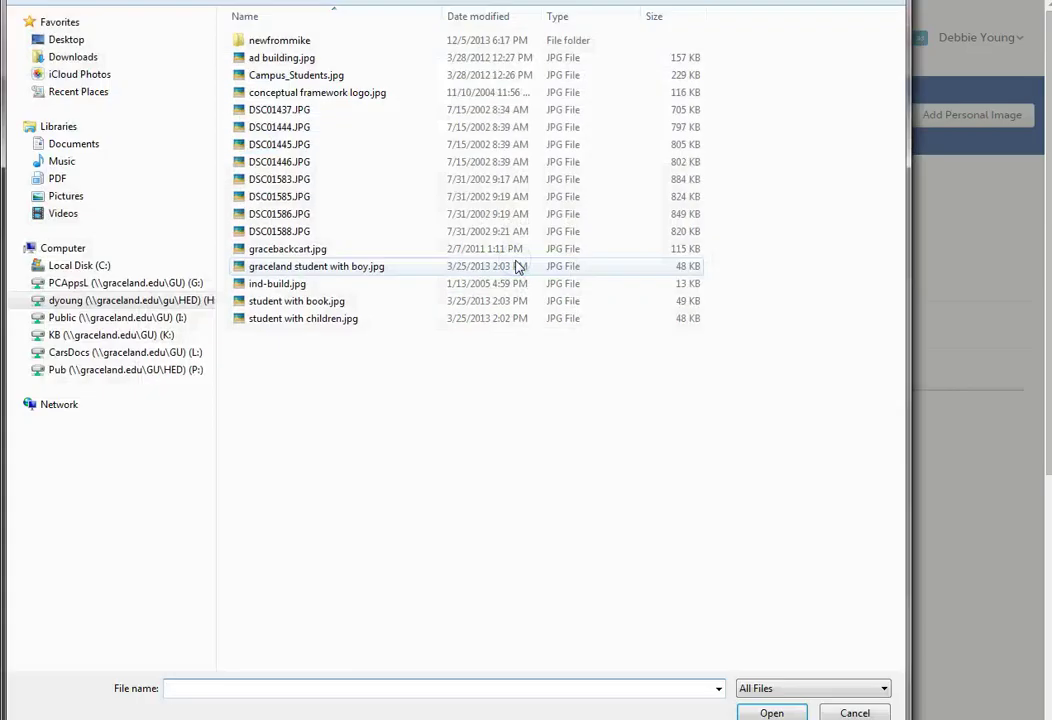
pyautogui.click(300, 77)
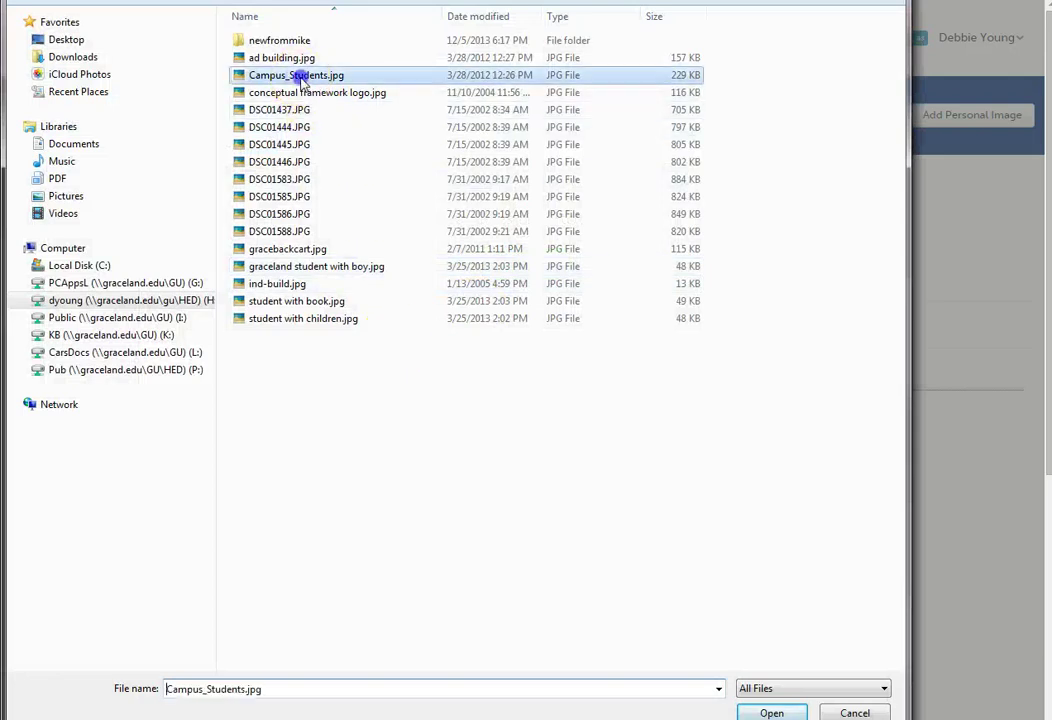
pyautogui.click(768, 712)
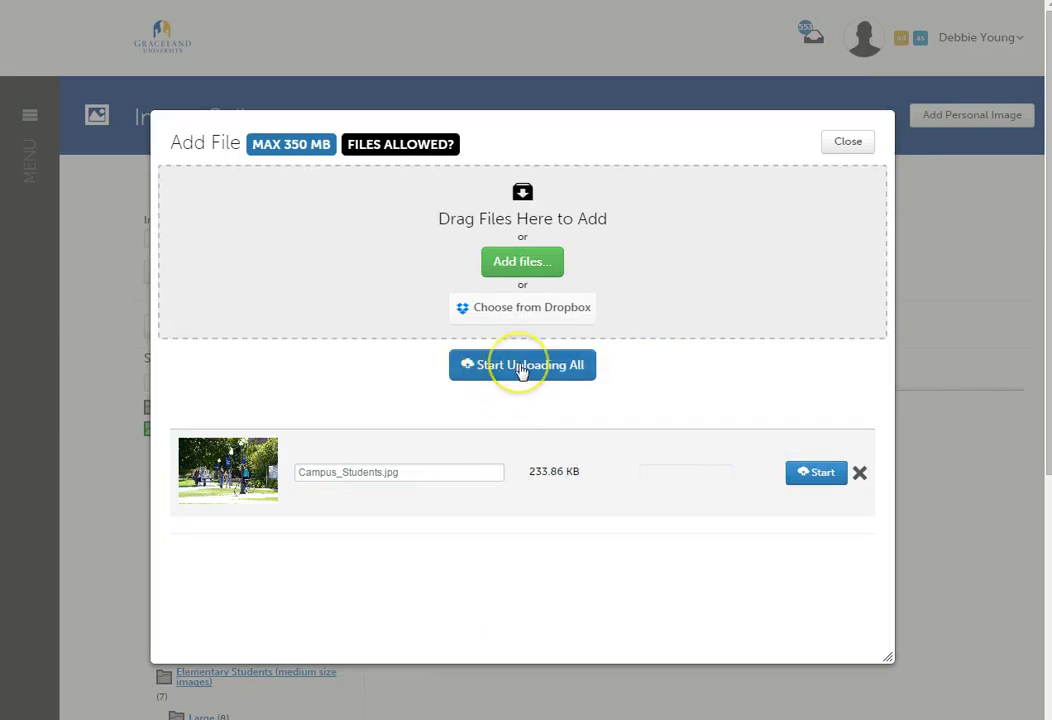
pyautogui.click(815, 471)
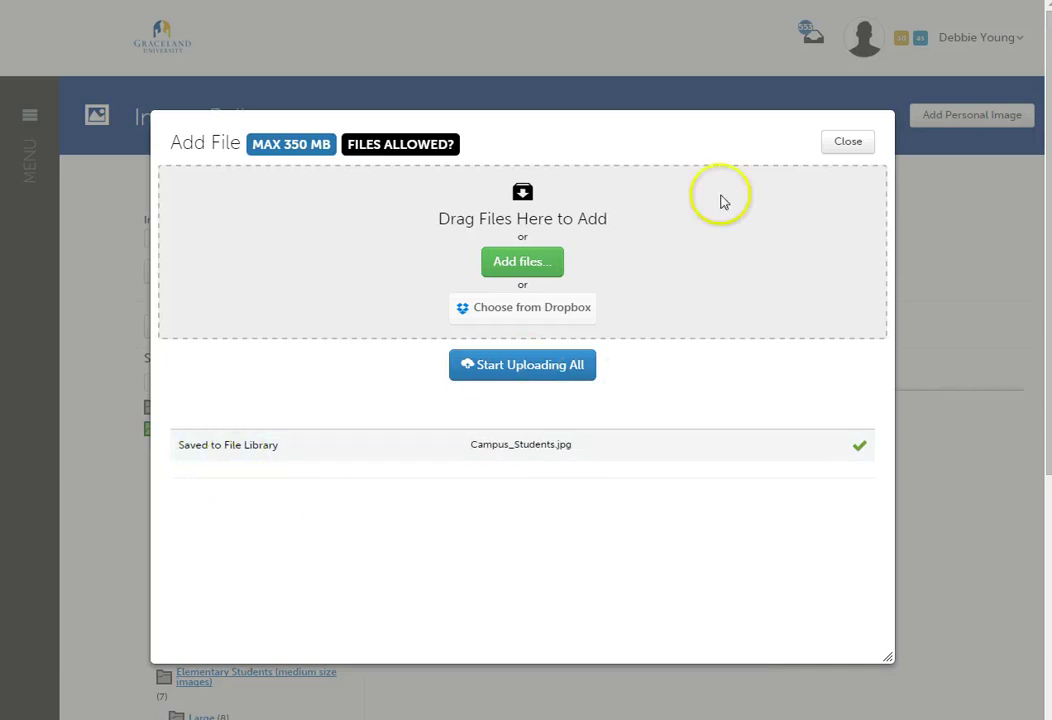
pyautogui.click(845, 146)
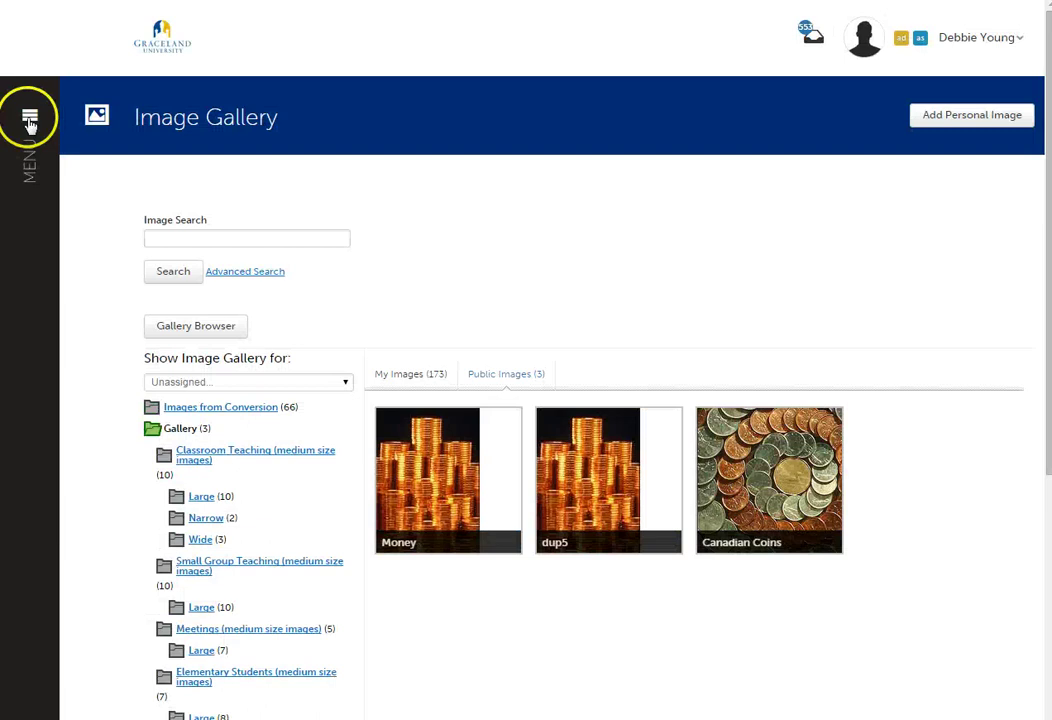
# - Return to the Dashboard and open the Student Work Samples page under Practicum in My Graceland Portfolio
pyautogui.click(30, 120)
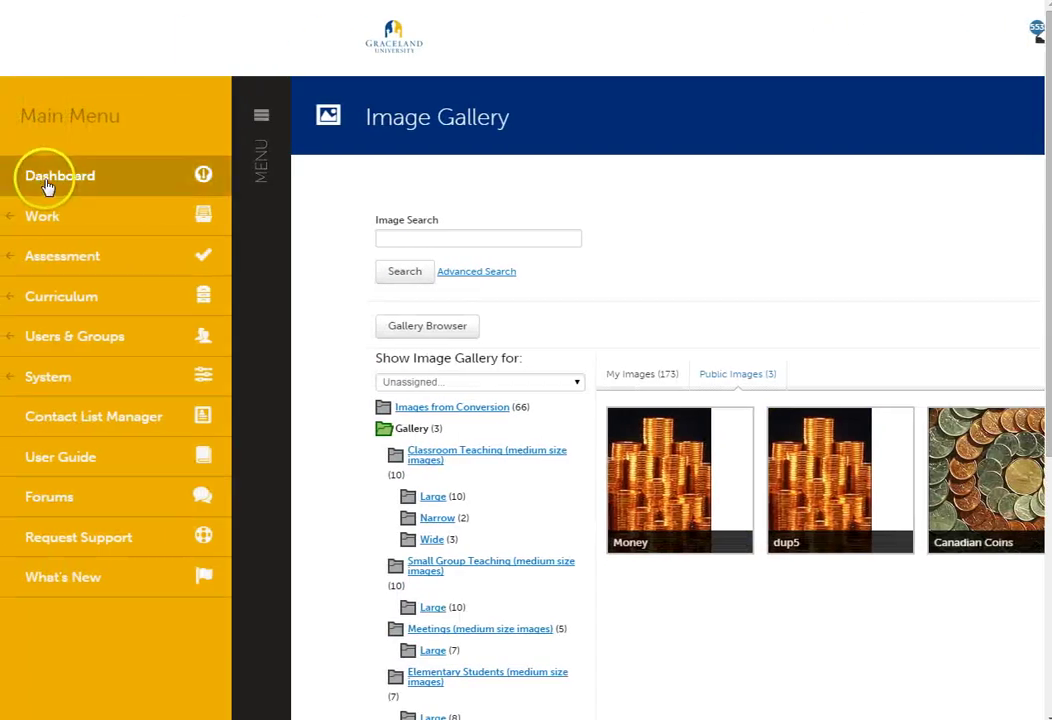
pyautogui.click(45, 183)
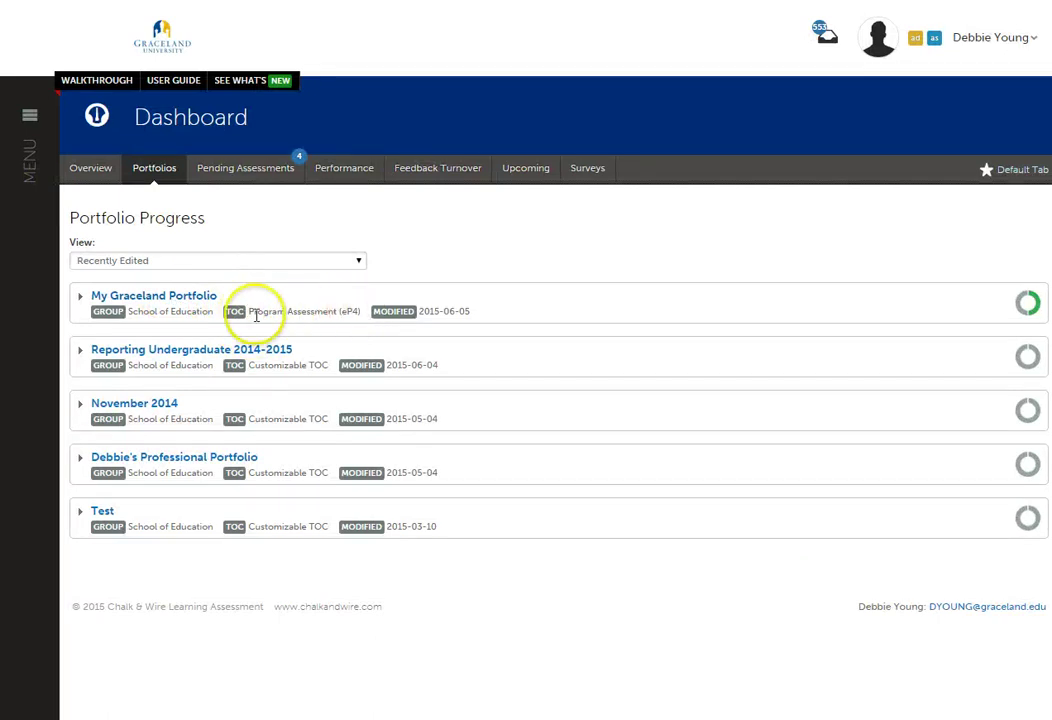
pyautogui.click(153, 297)
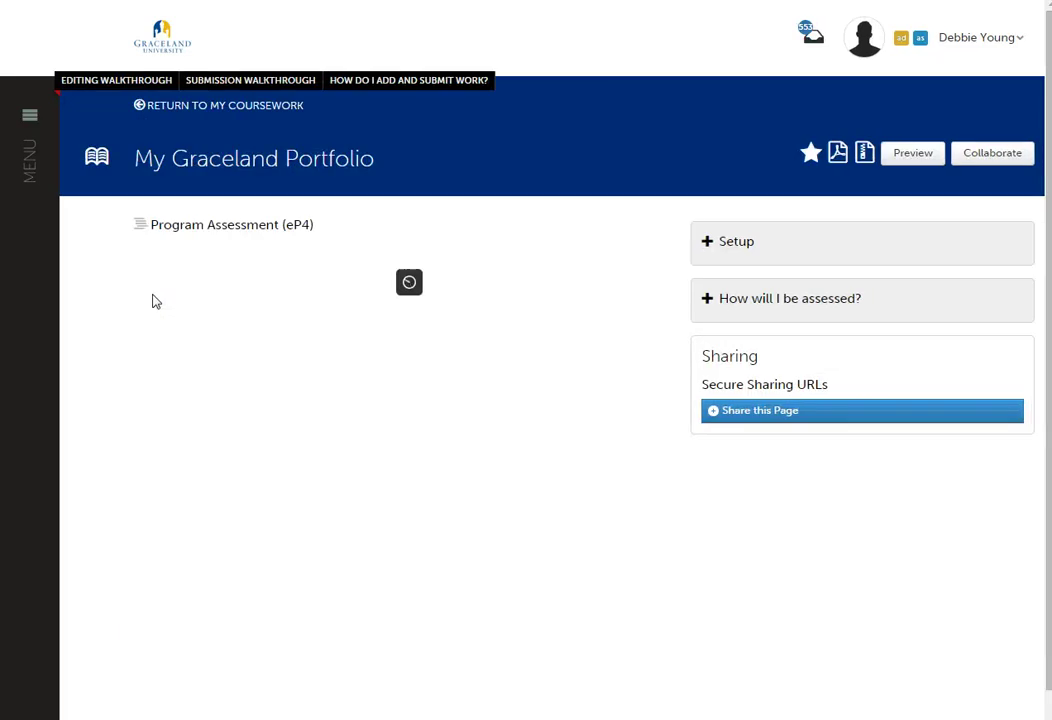
pyautogui.scroll(-2, 507, 372)
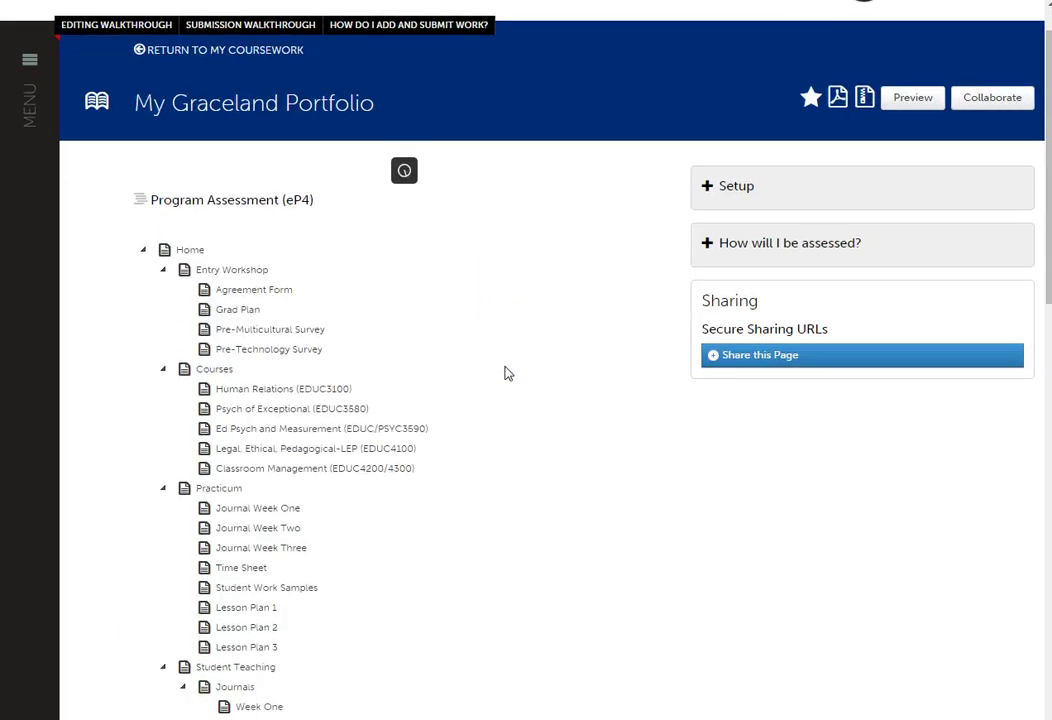
pyautogui.scroll(-2, 507, 373)
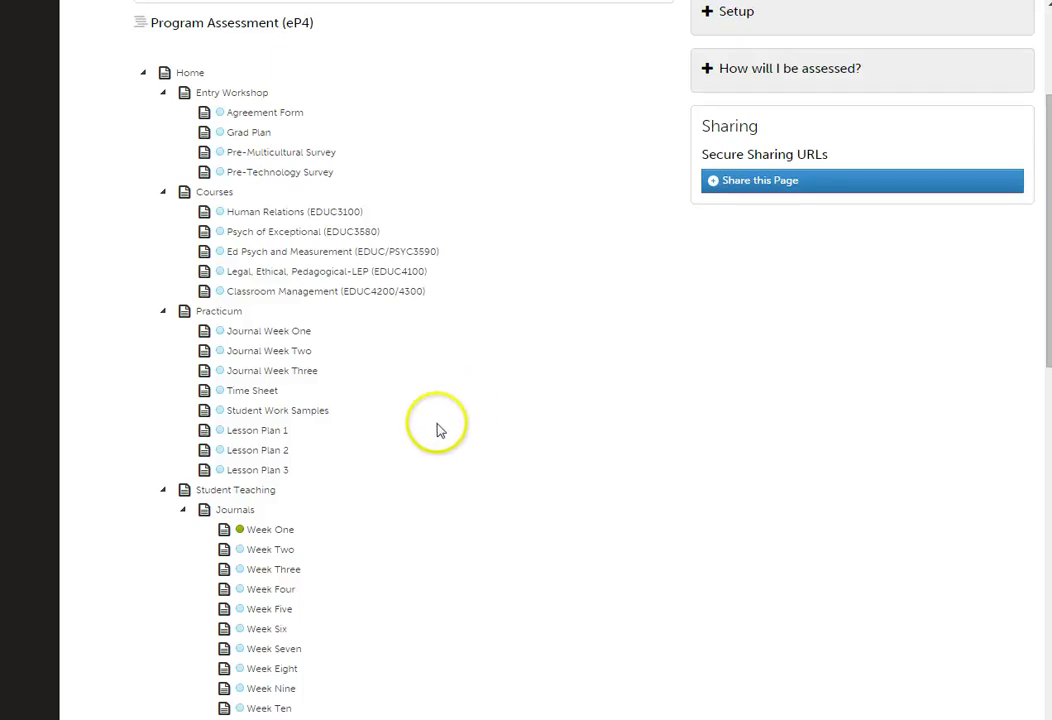
pyautogui.click(262, 411)
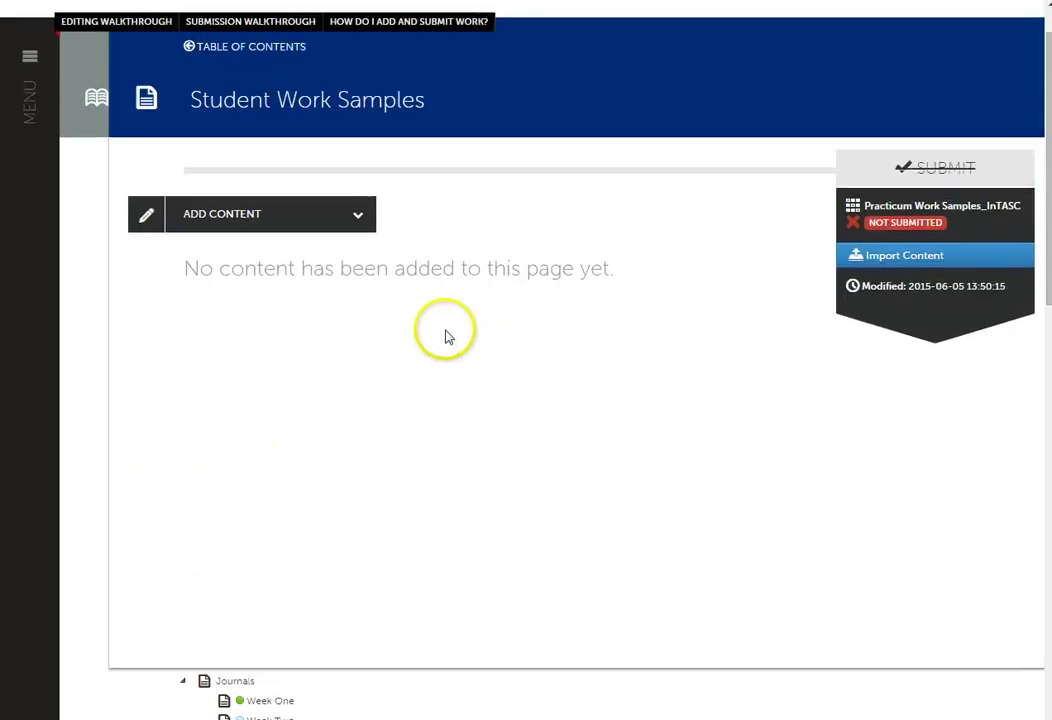
# - Add the first Campus_Students image from the Image Gallery to the Student Work Samples page as a library file
pyautogui.click(359, 217)
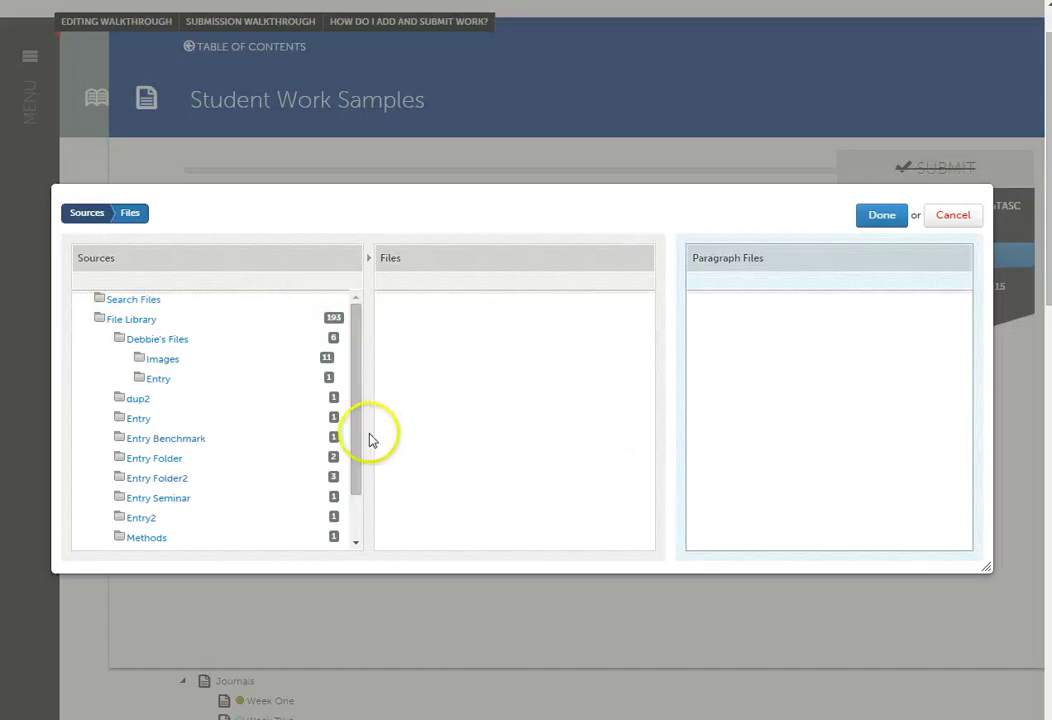
pyautogui.click(352, 511)
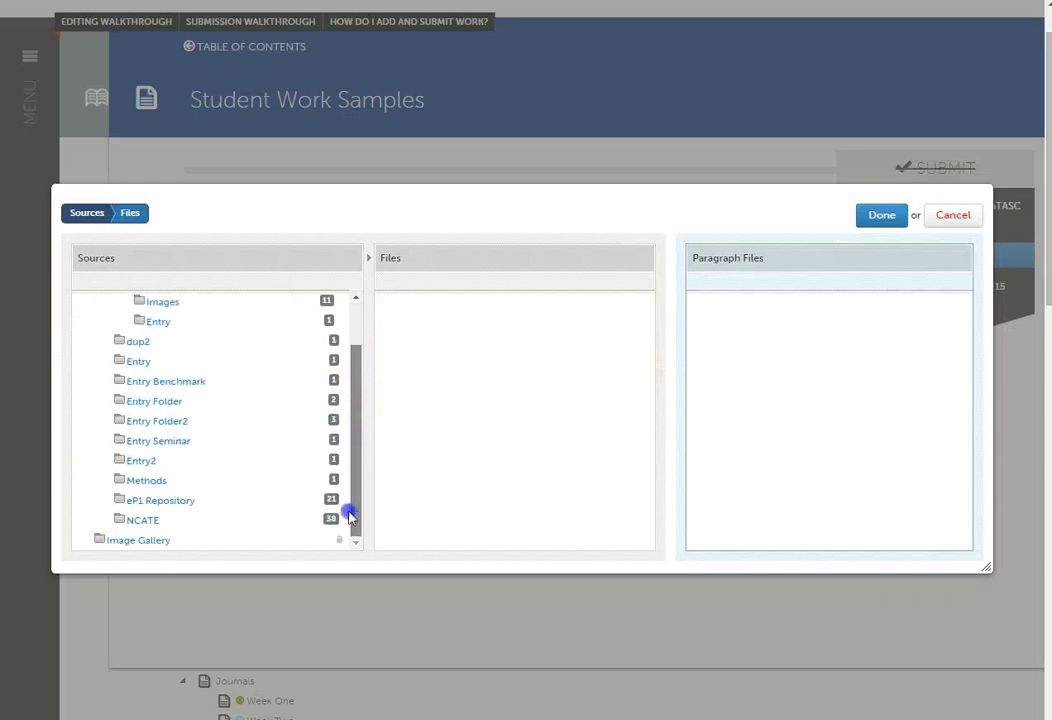
pyautogui.click(128, 546)
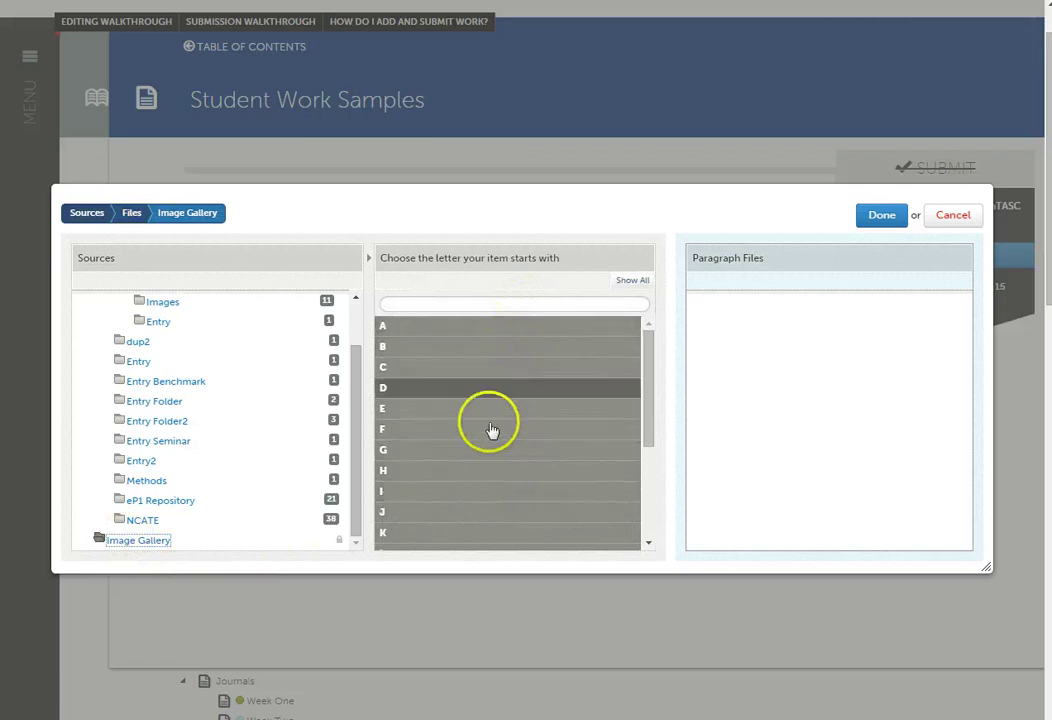
pyautogui.click(471, 375)
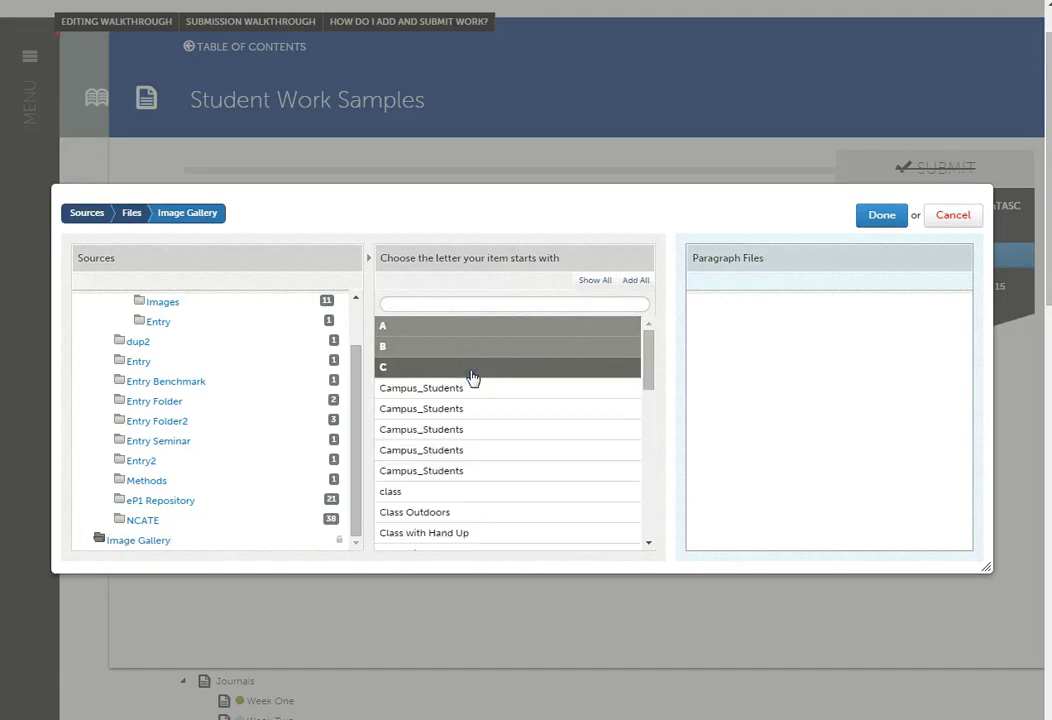
pyautogui.moveTo(420, 390); pyautogui.dragTo(742, 331)
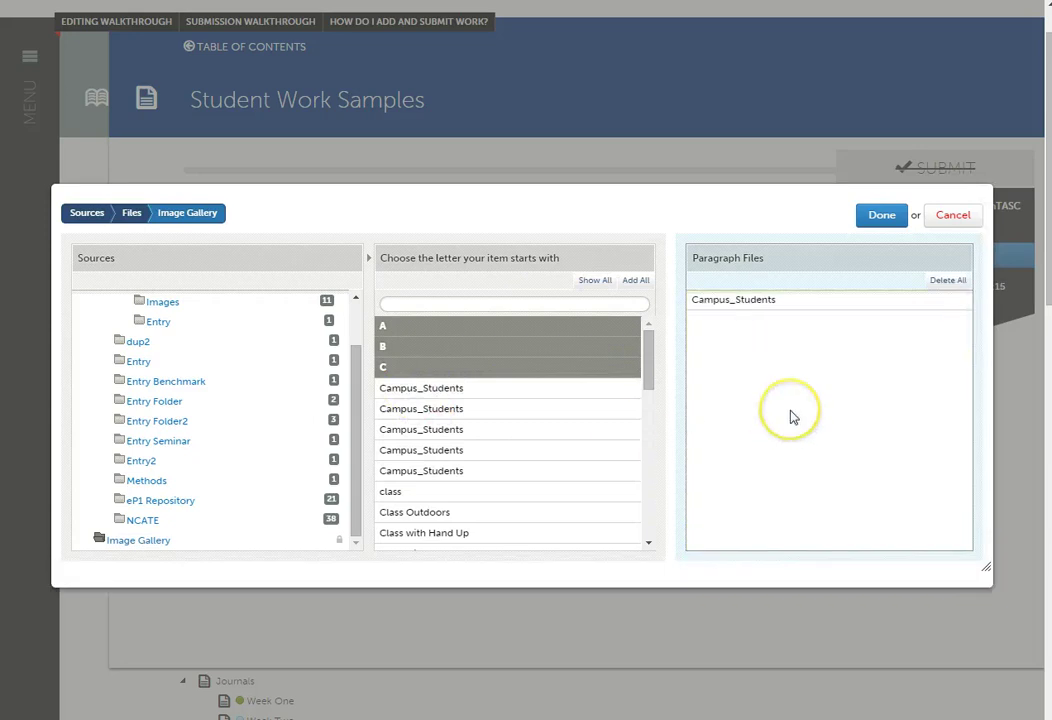
pyautogui.click(878, 217)
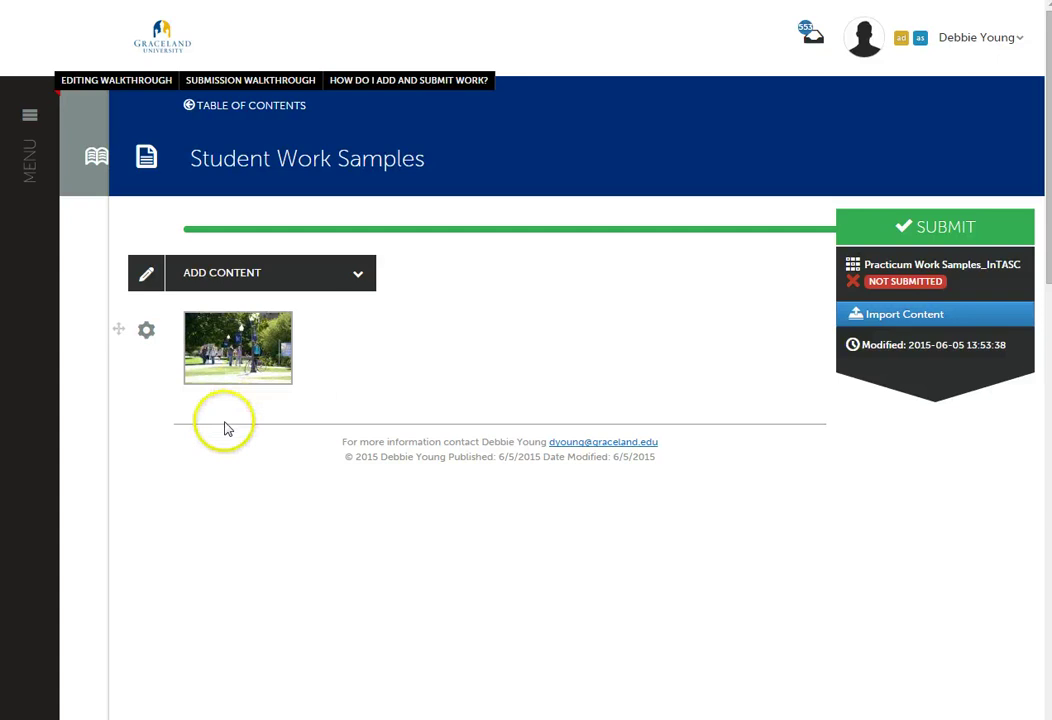
# - View the added campus image at full size, look over its lower part, and close the viewer
pyautogui.click(237, 364)
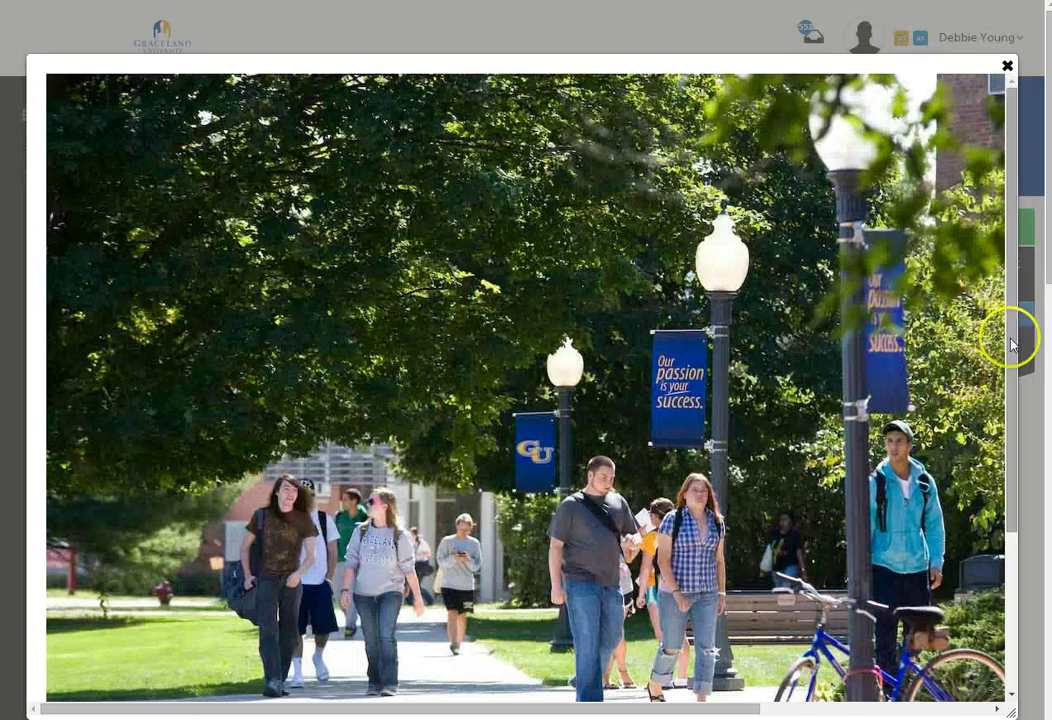
pyautogui.moveTo(1010, 336); pyautogui.dragTo(992, 514)
pyautogui.moveTo(711, 709); pyautogui.dragTo(645, 707)
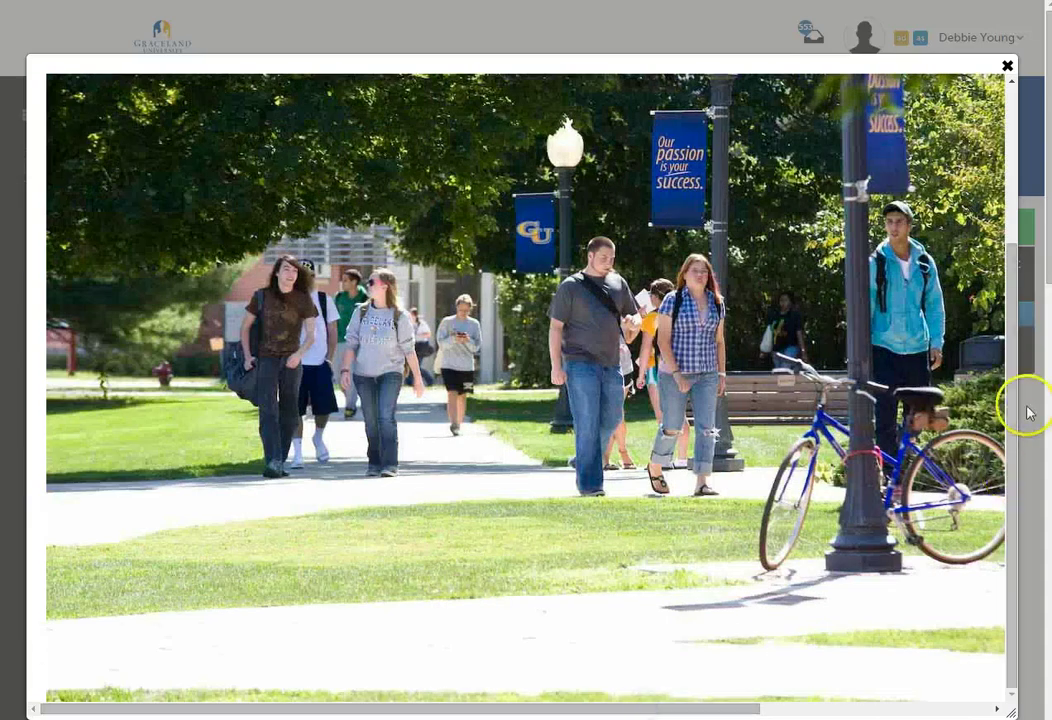
pyautogui.moveTo(1008, 472); pyautogui.dragTo(1030, 290)
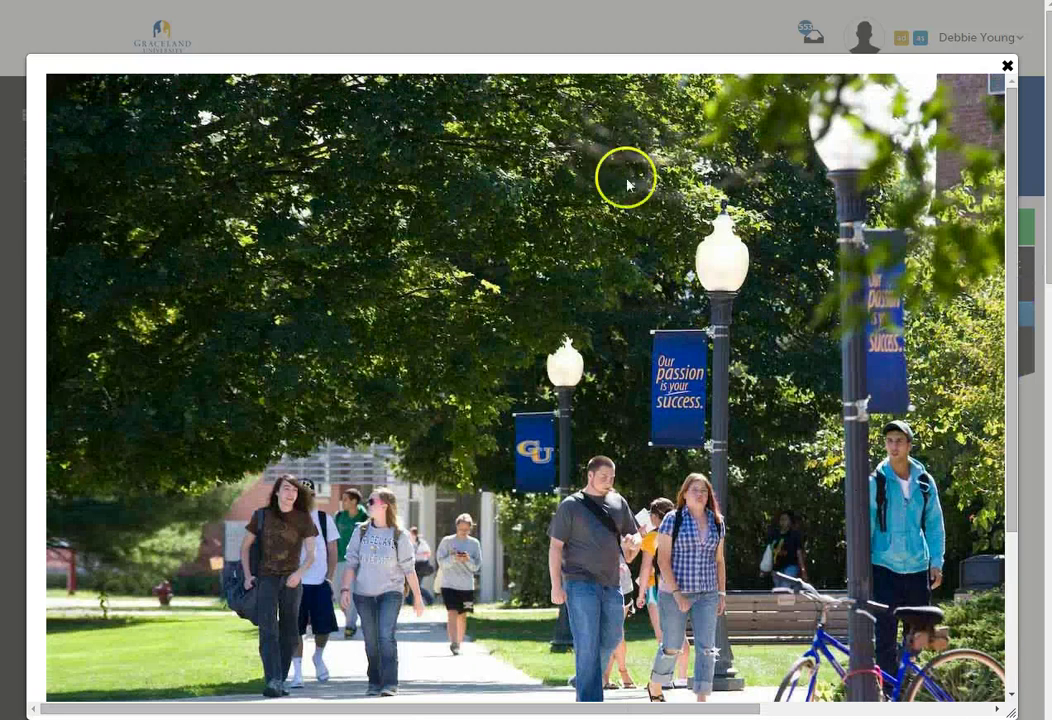
pyautogui.click(1008, 68)
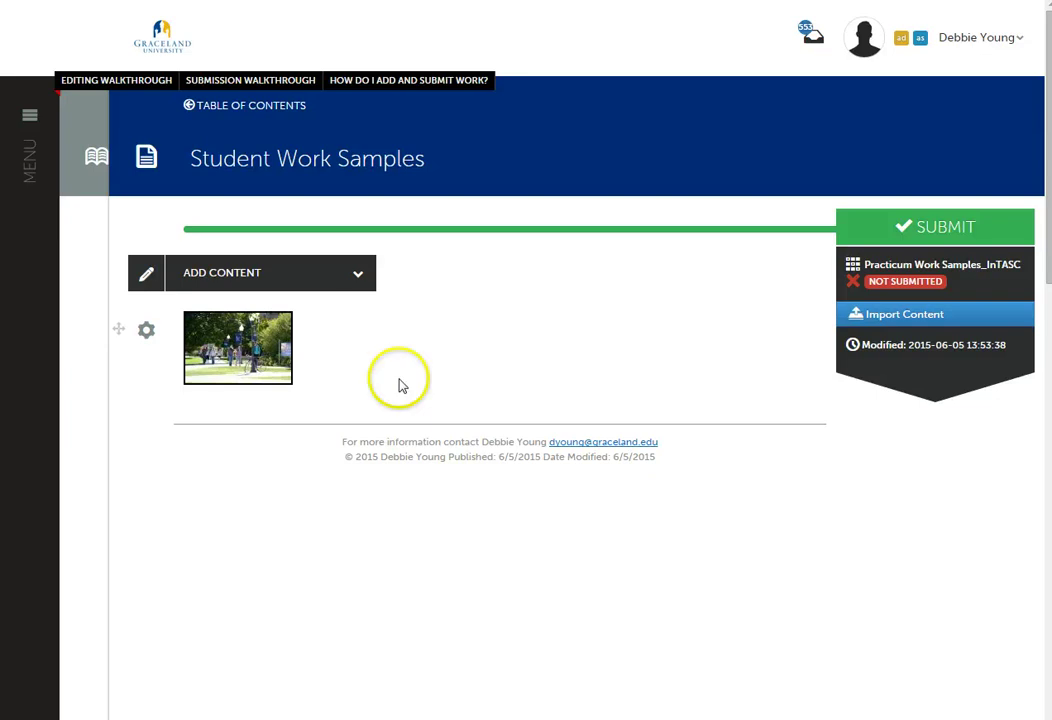
# - Start a new text block on the Student Work Samples page
pyautogui.click(358, 278)
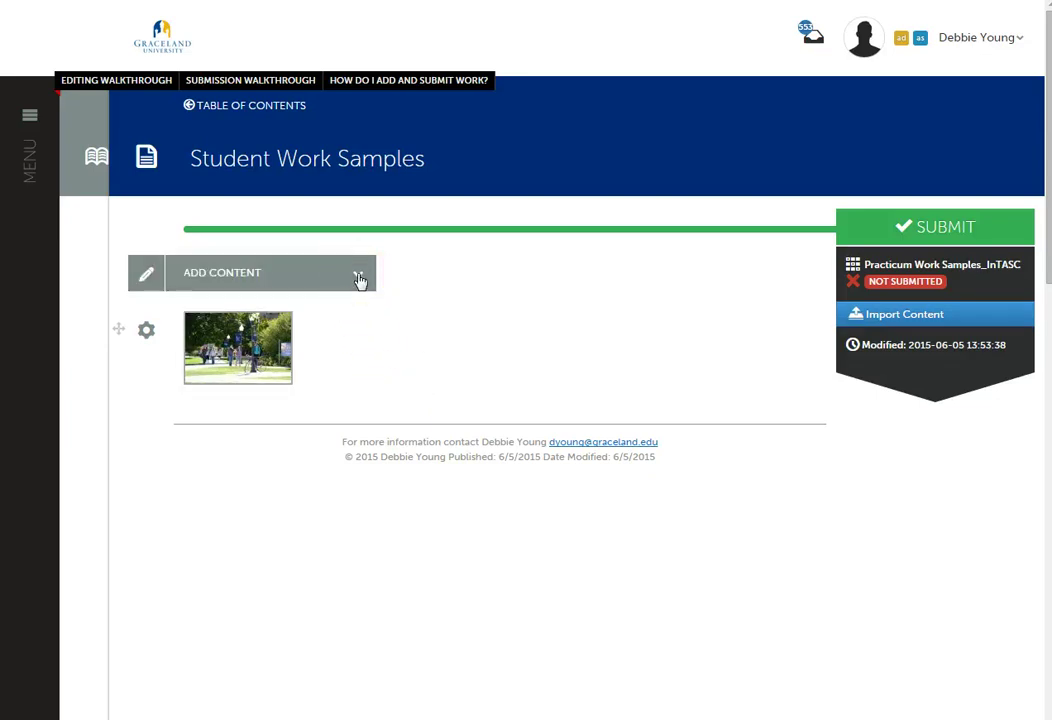
pyautogui.click(359, 278)
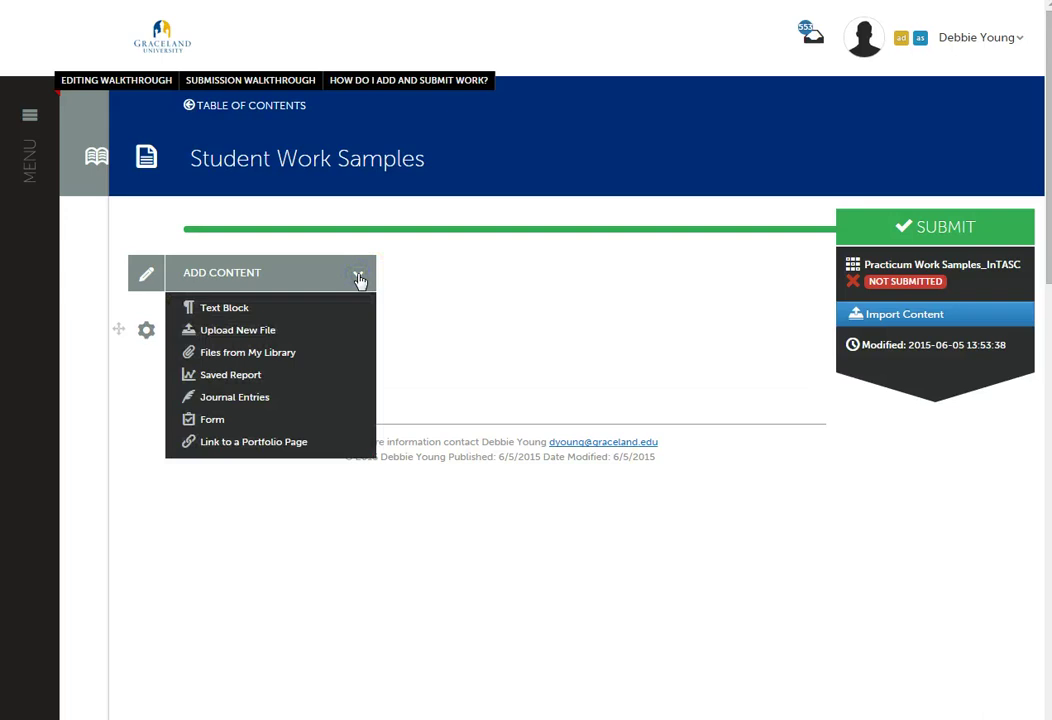
pyautogui.click(234, 312)
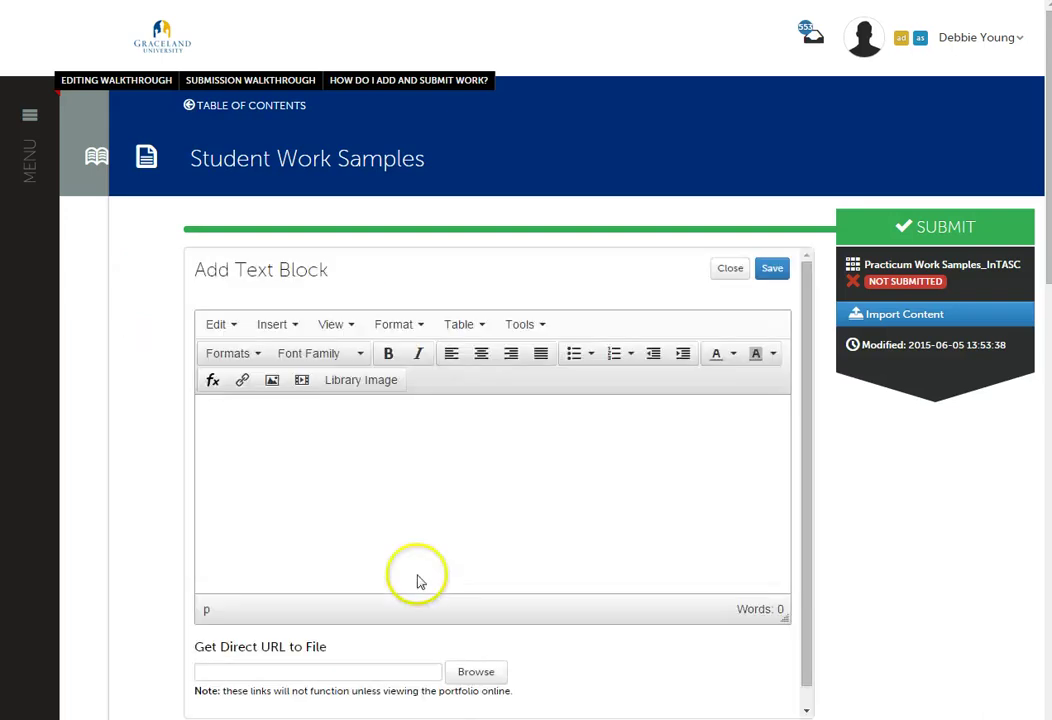
# - Insert the first Campus_Students image from the Image Gallery into the text block as a library image
pyautogui.click(363, 382)
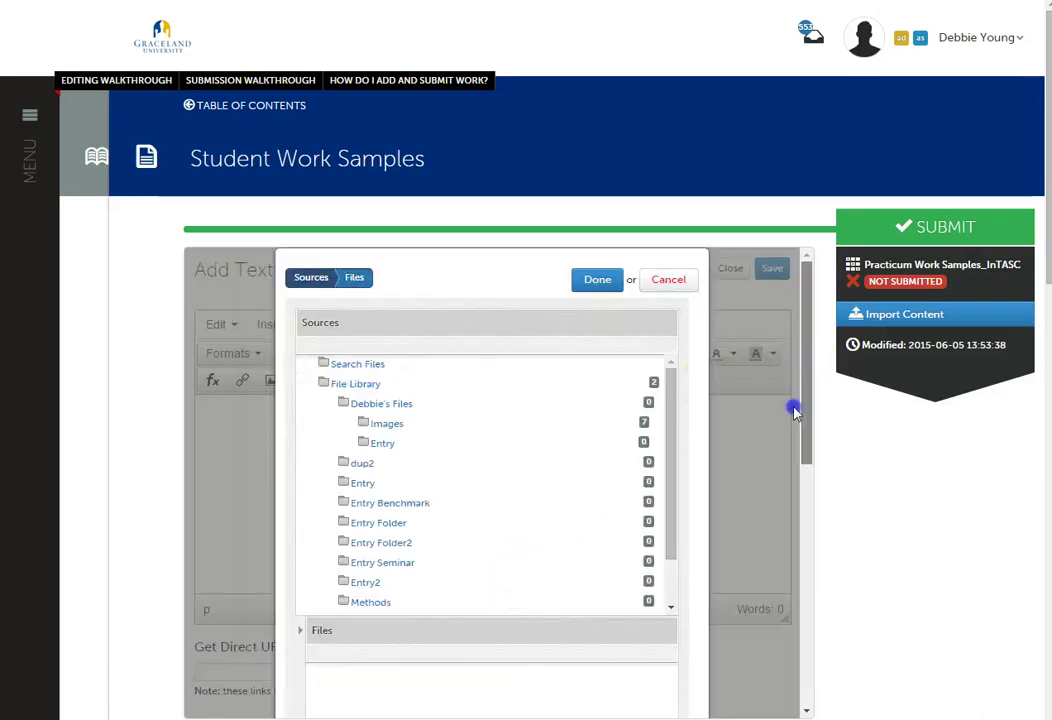
pyautogui.moveTo(794, 411); pyautogui.dragTo(800, 365)
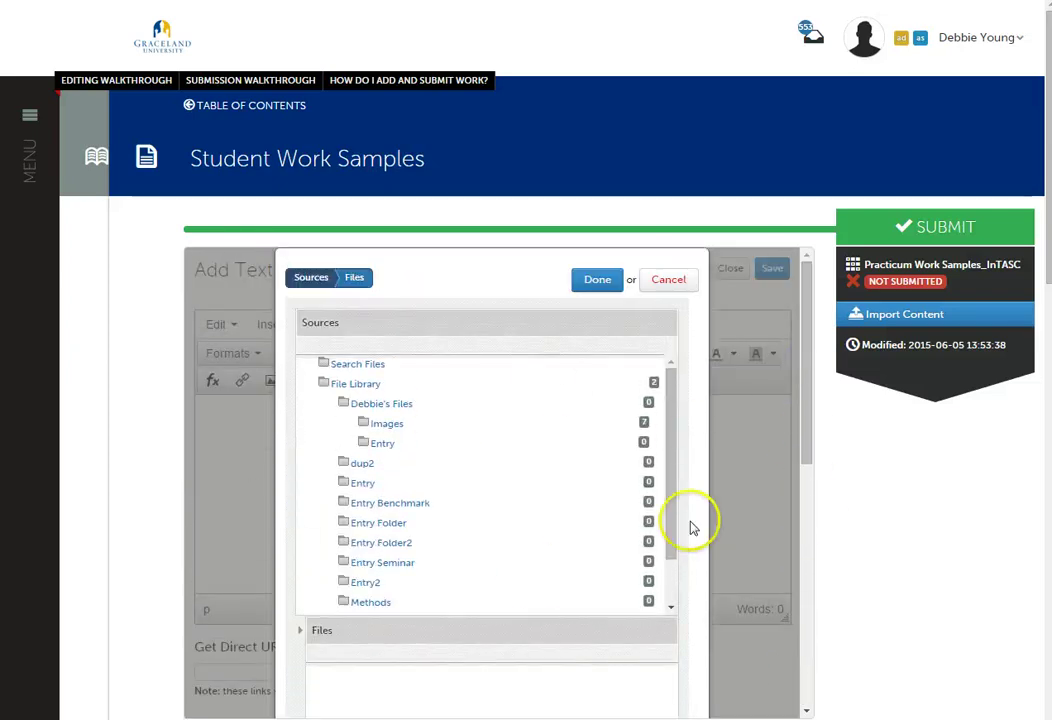
pyautogui.moveTo(674, 517); pyautogui.dragTo(528, 622)
pyautogui.click(352, 605)
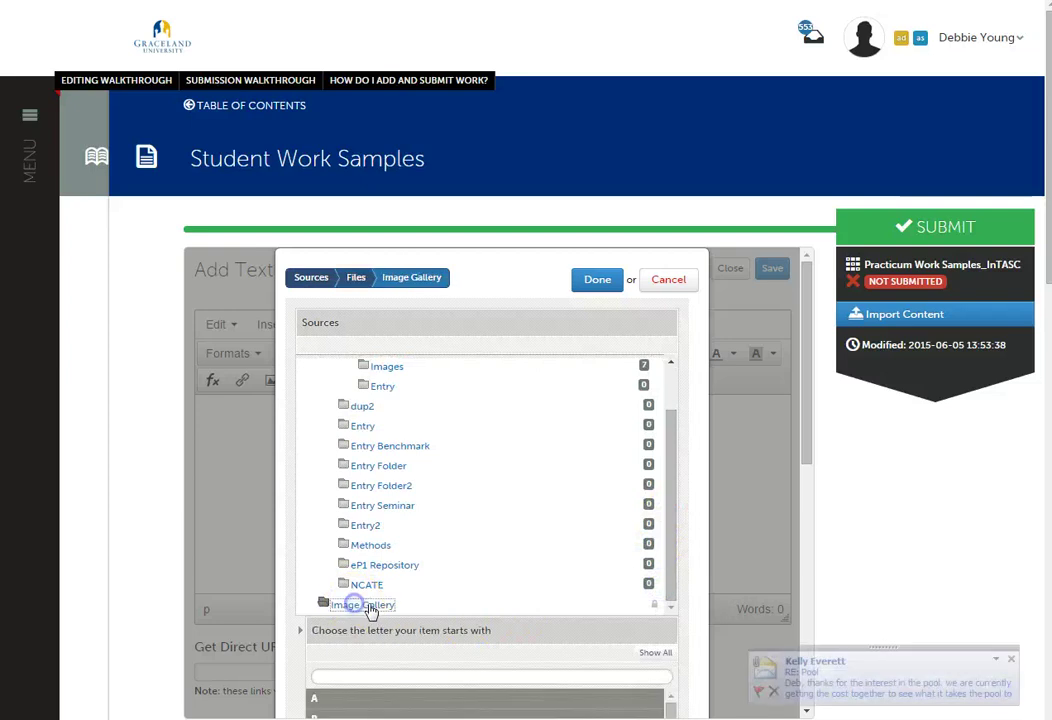
pyautogui.moveTo(808, 425); pyautogui.dragTo(790, 560)
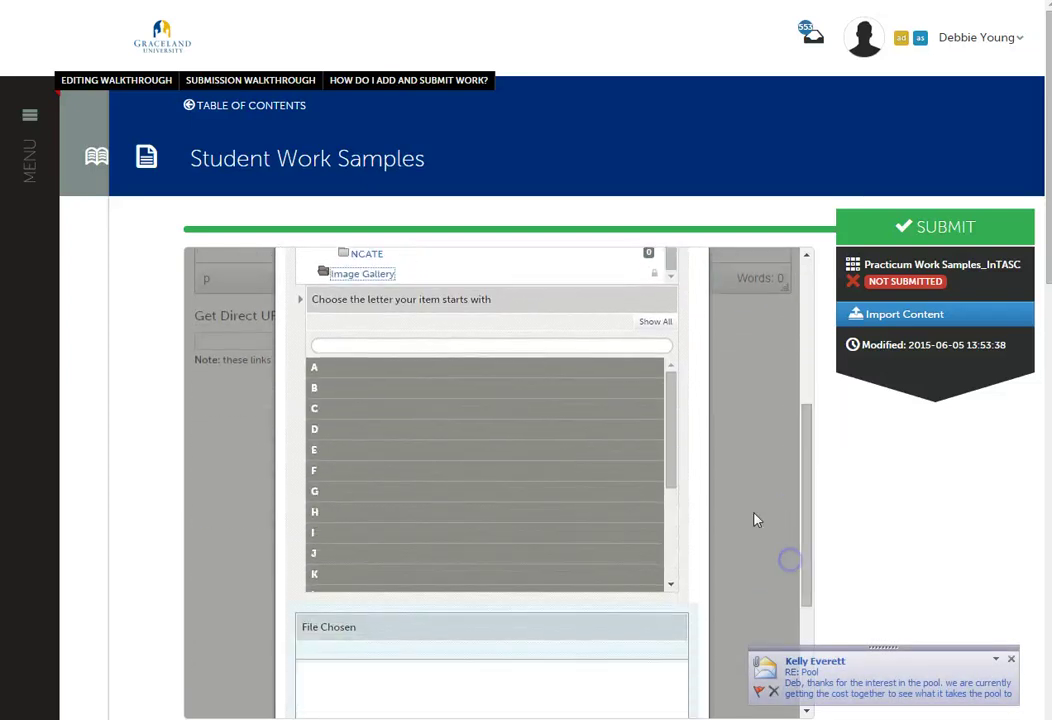
pyautogui.click(340, 408)
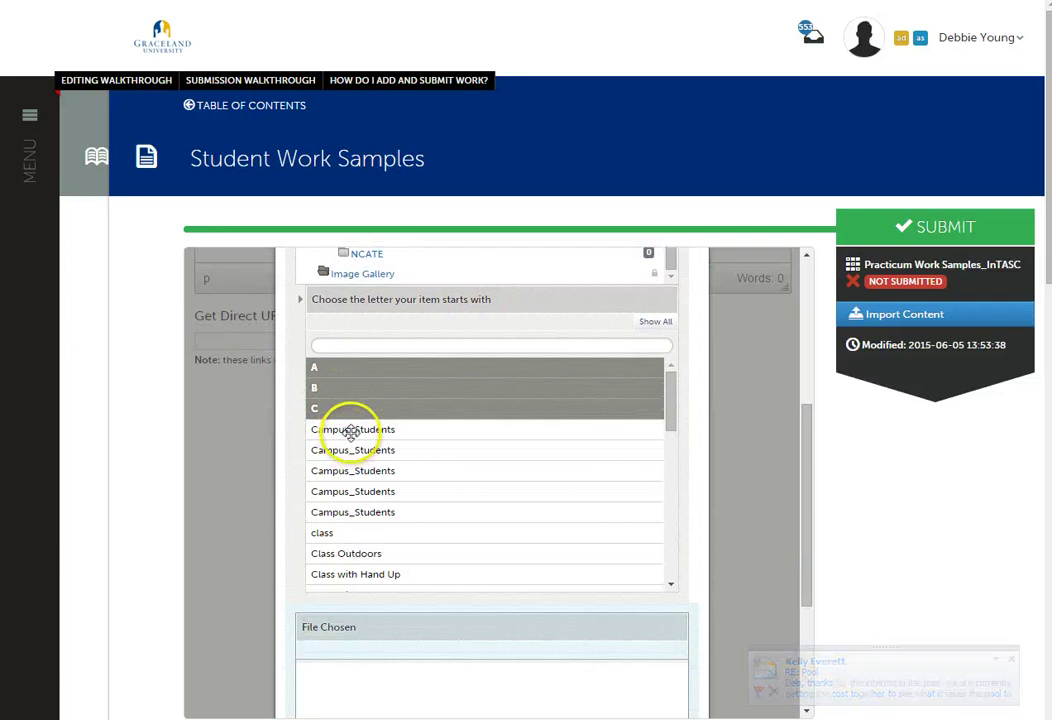
pyautogui.click(350, 430)
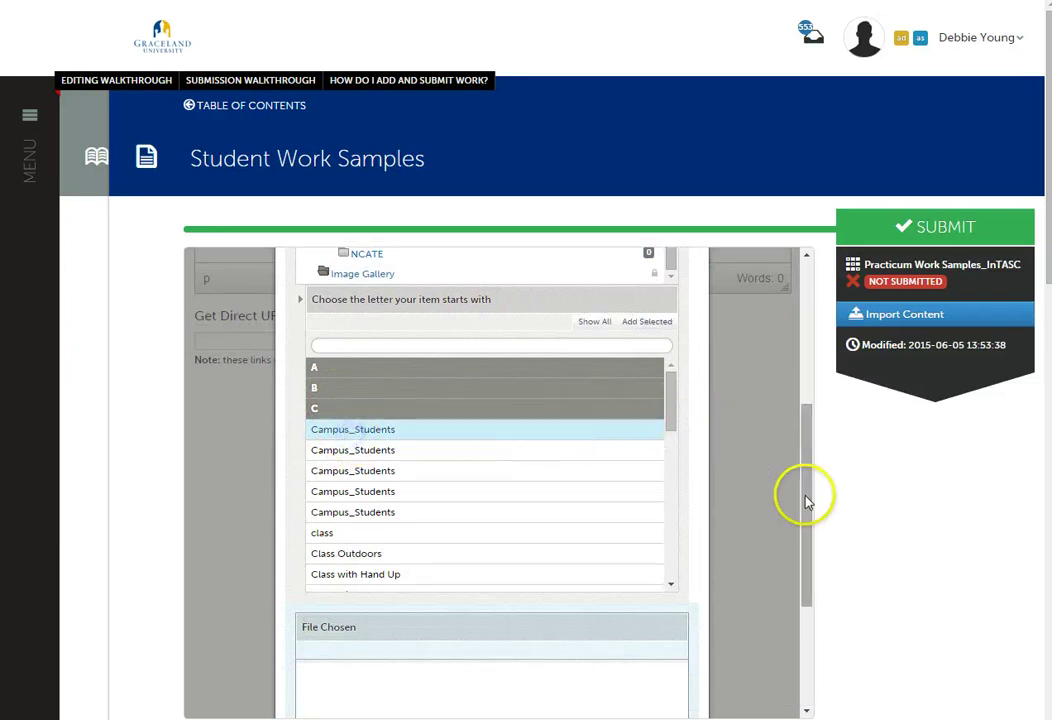
pyautogui.click(647, 322)
pyautogui.moveTo(796, 469); pyautogui.dragTo(790, 521)
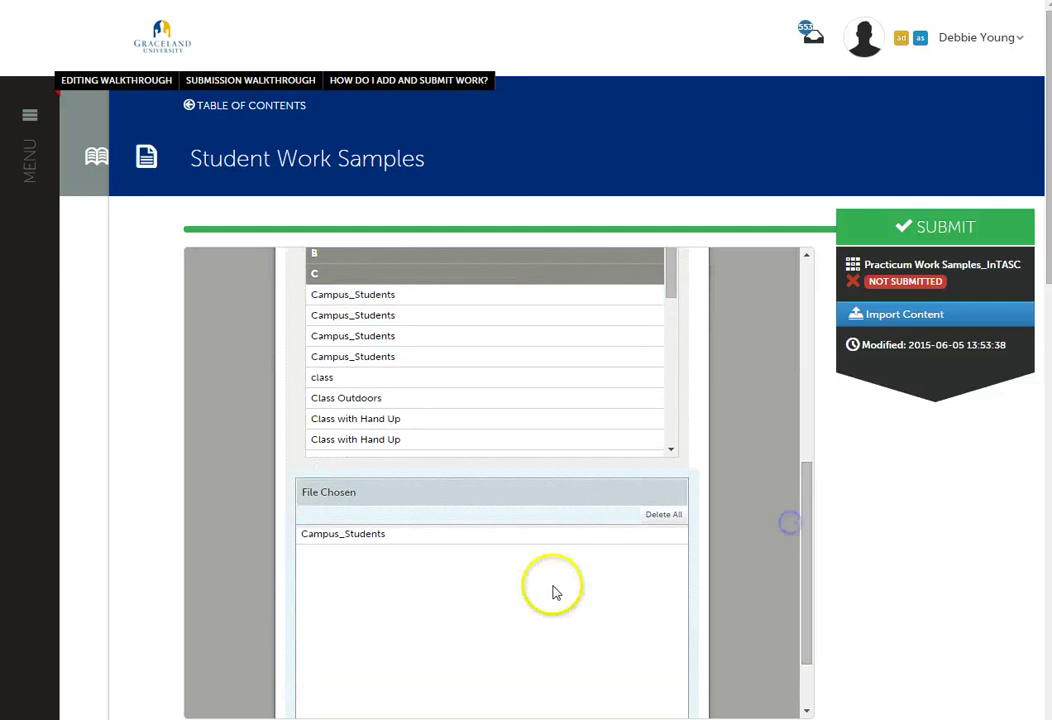
pyautogui.moveTo(805, 615); pyautogui.dragTo(815, 383)
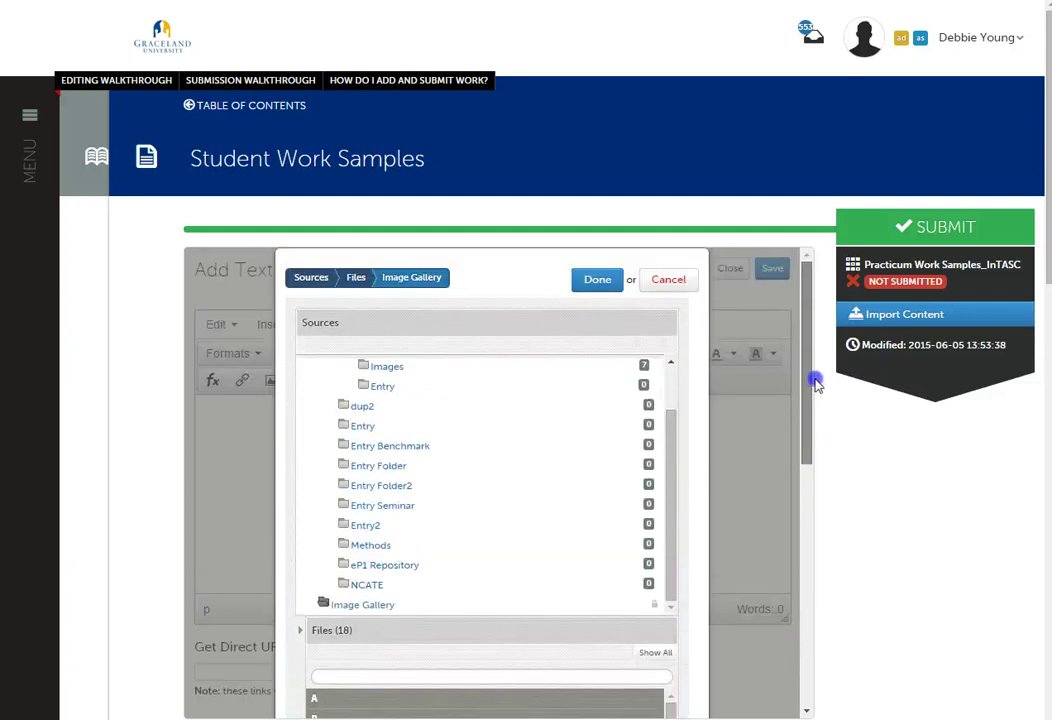
pyautogui.click(592, 281)
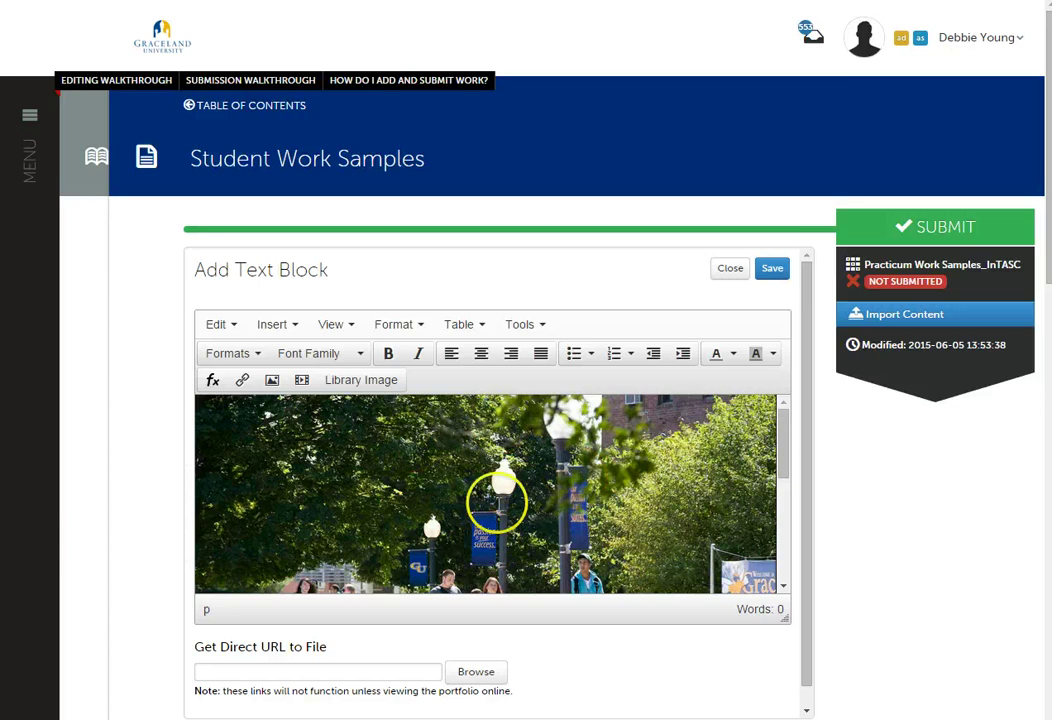
# - Resize the campus image in the text block to a width of 500 with its proportions constrained
pyautogui.click(461, 478)
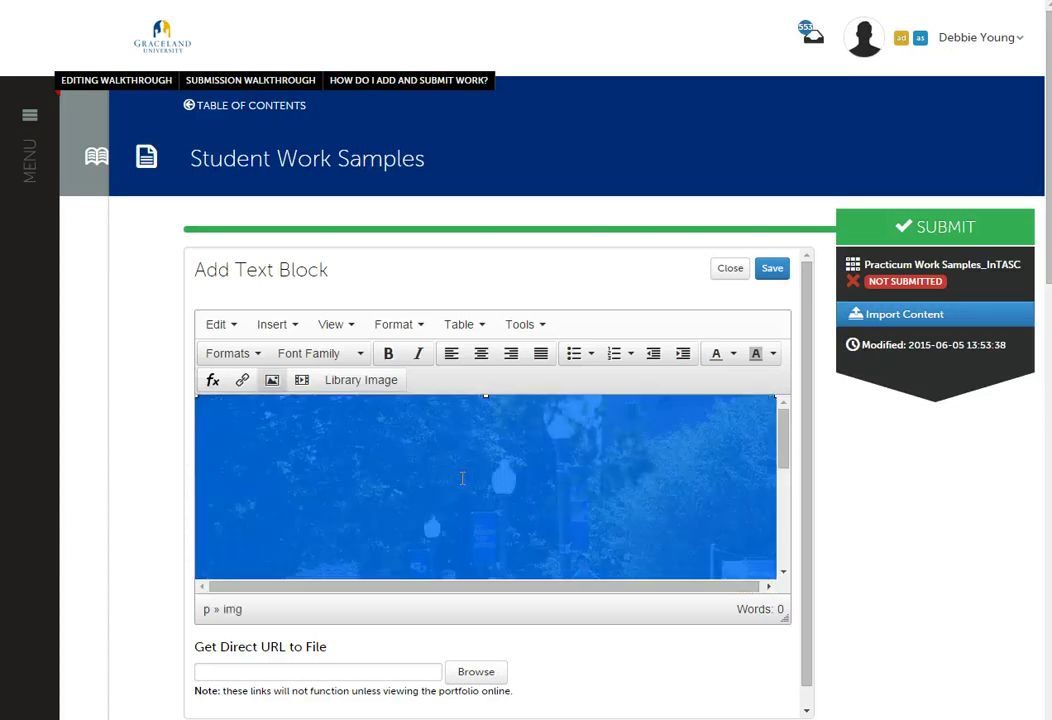
pyautogui.click(272, 383)
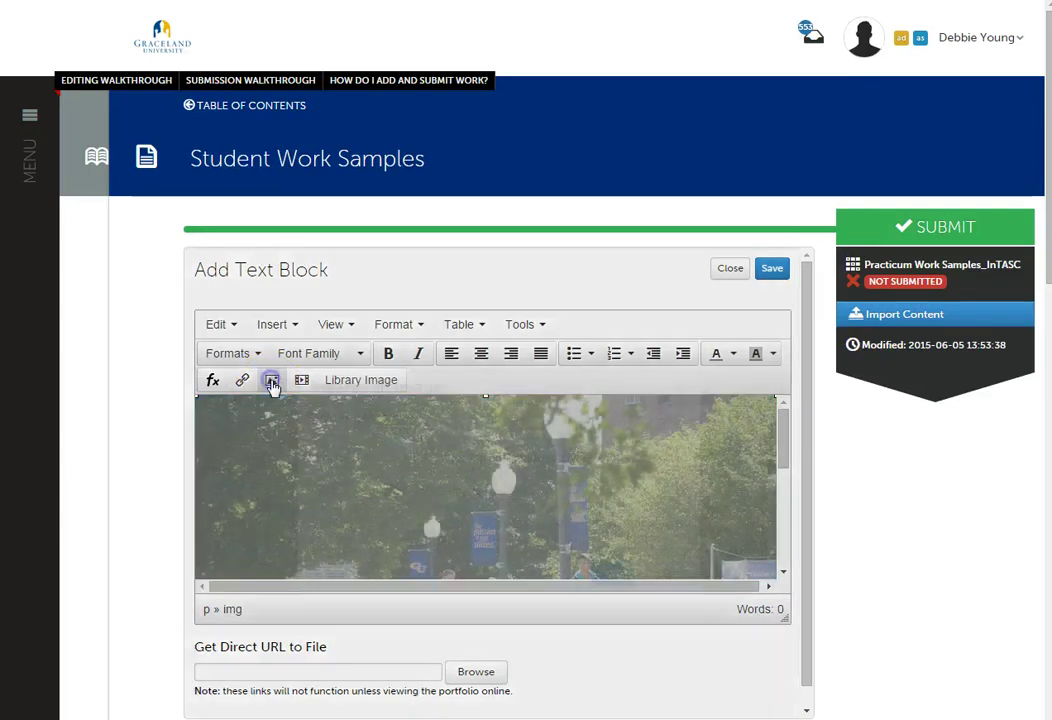
pyautogui.click(440, 525)
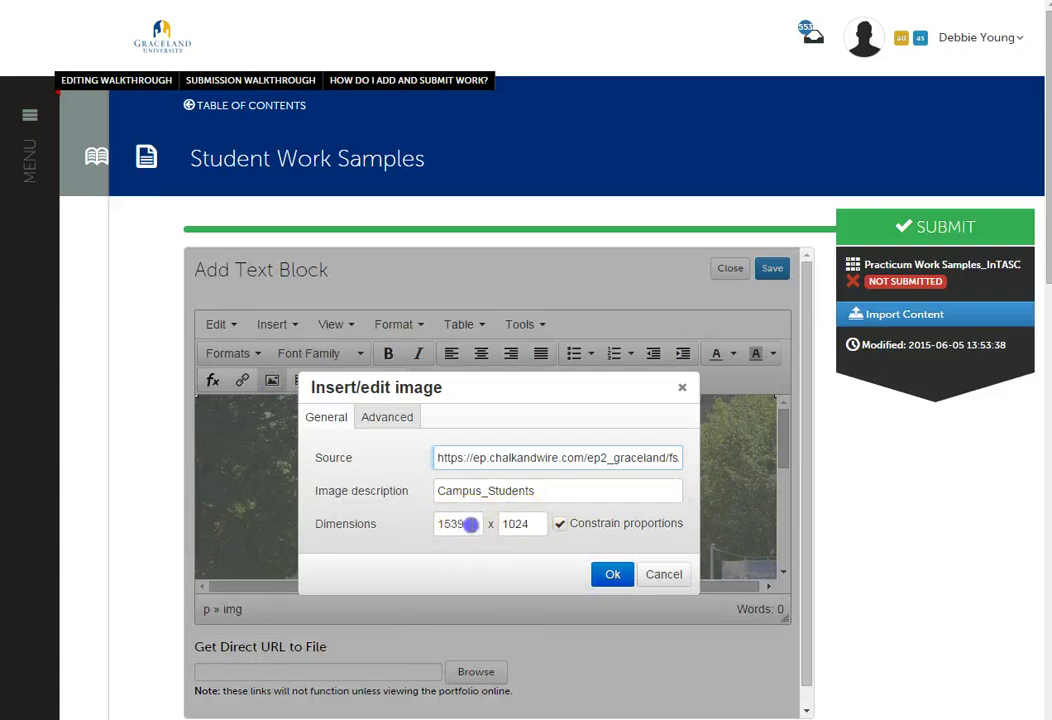
pyautogui.moveTo(470, 524); pyautogui.dragTo(430, 524)
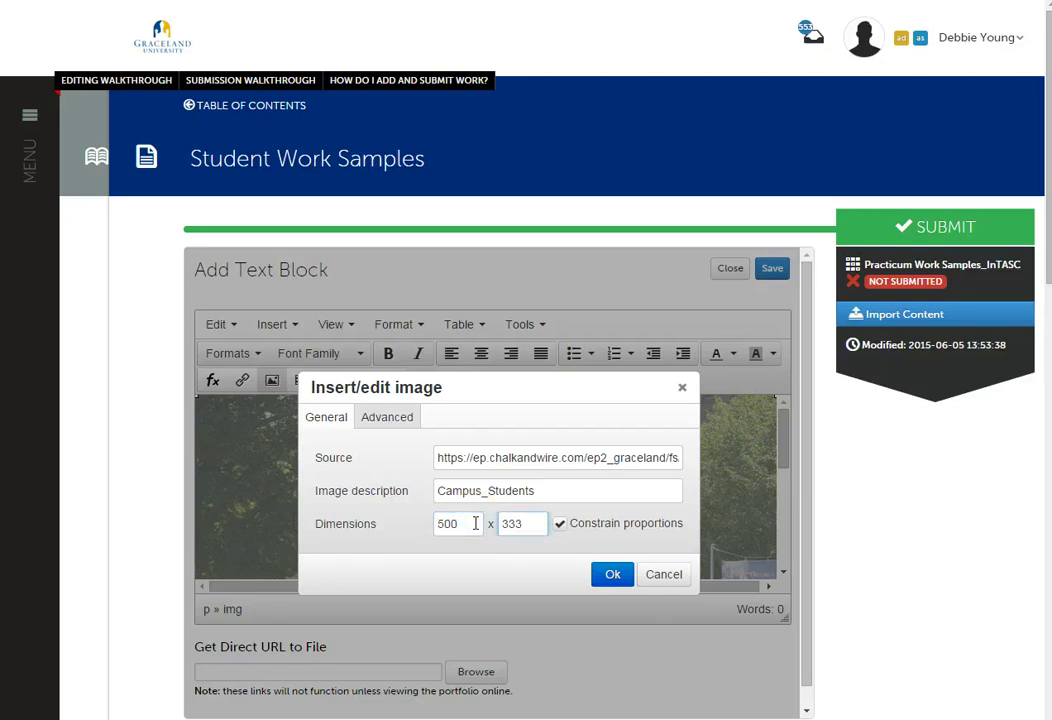
pyautogui.click(531, 527)
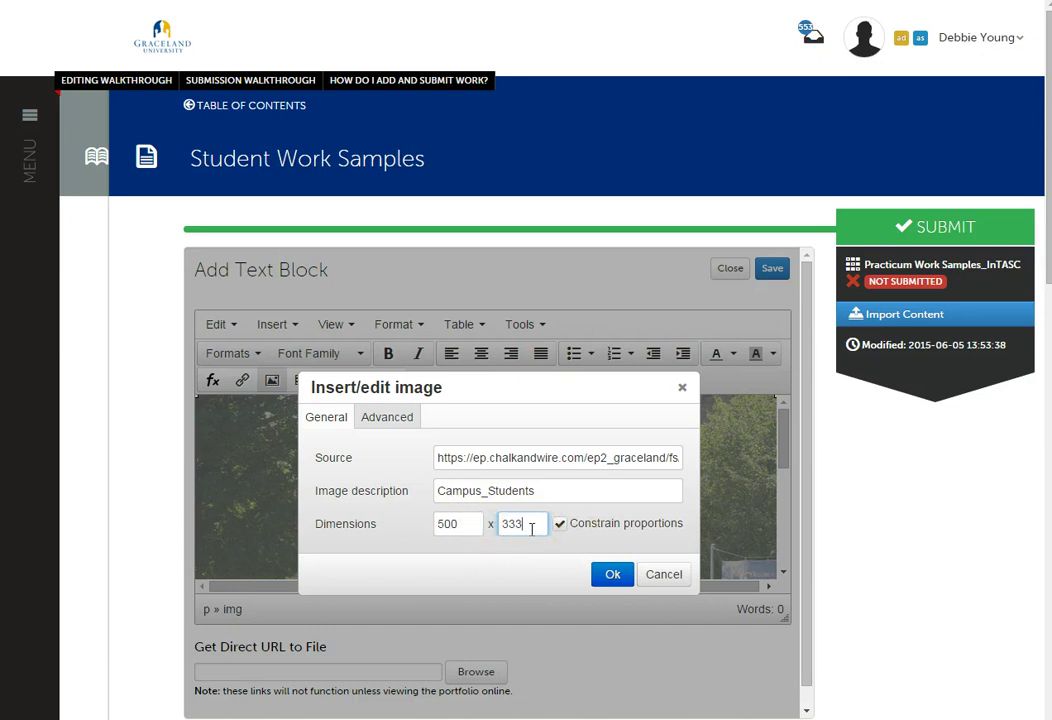
pyautogui.click(612, 578)
pyautogui.click(667, 526)
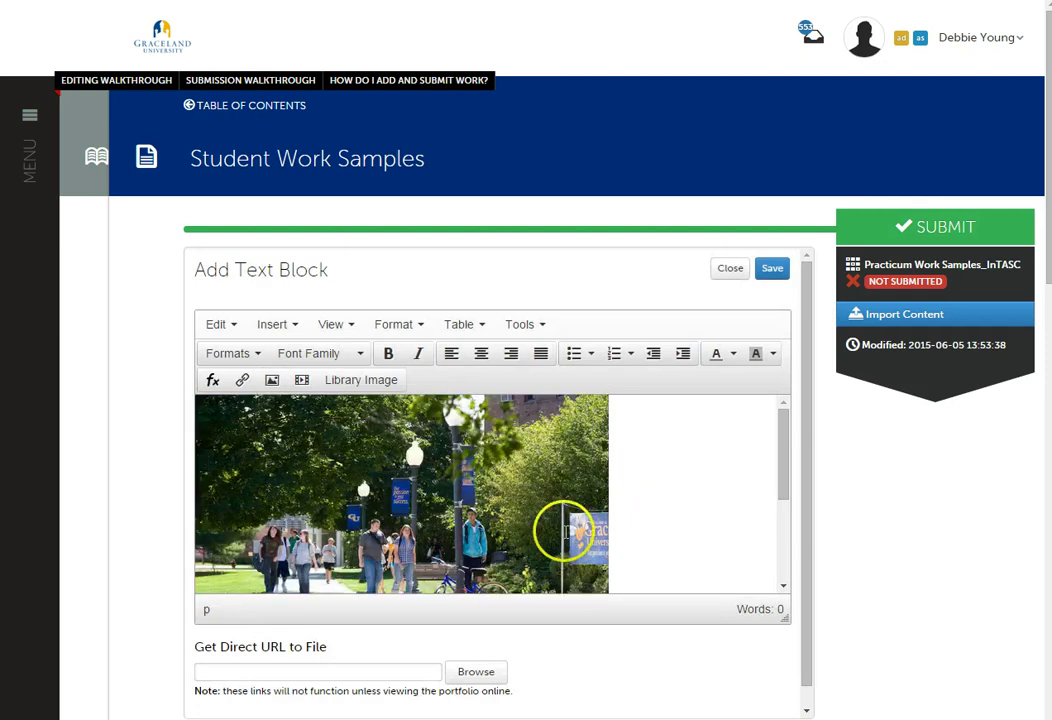
# - Center the campus image in the text block, then save and close the block
pyautogui.click(531, 488)
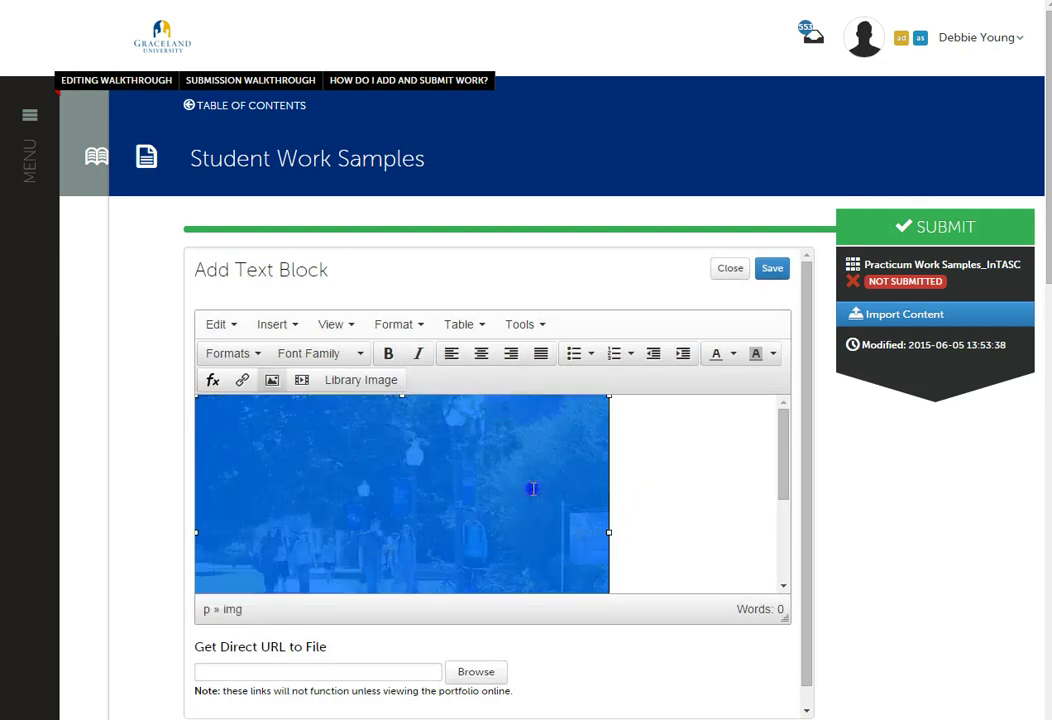
pyautogui.click(481, 358)
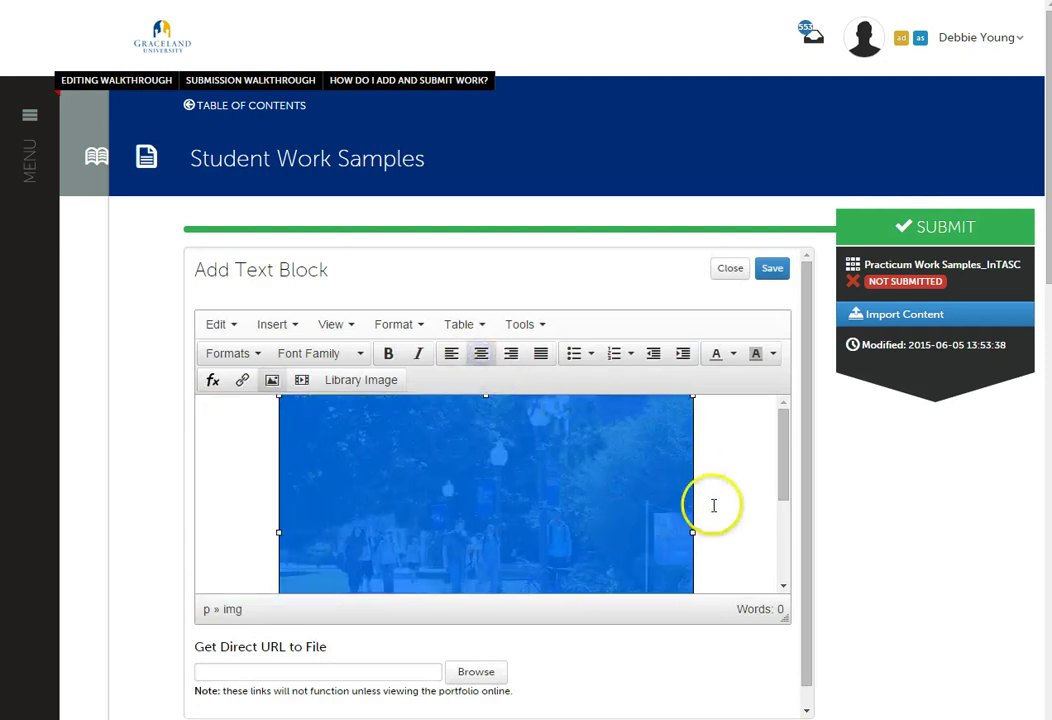
pyautogui.click(711, 505)
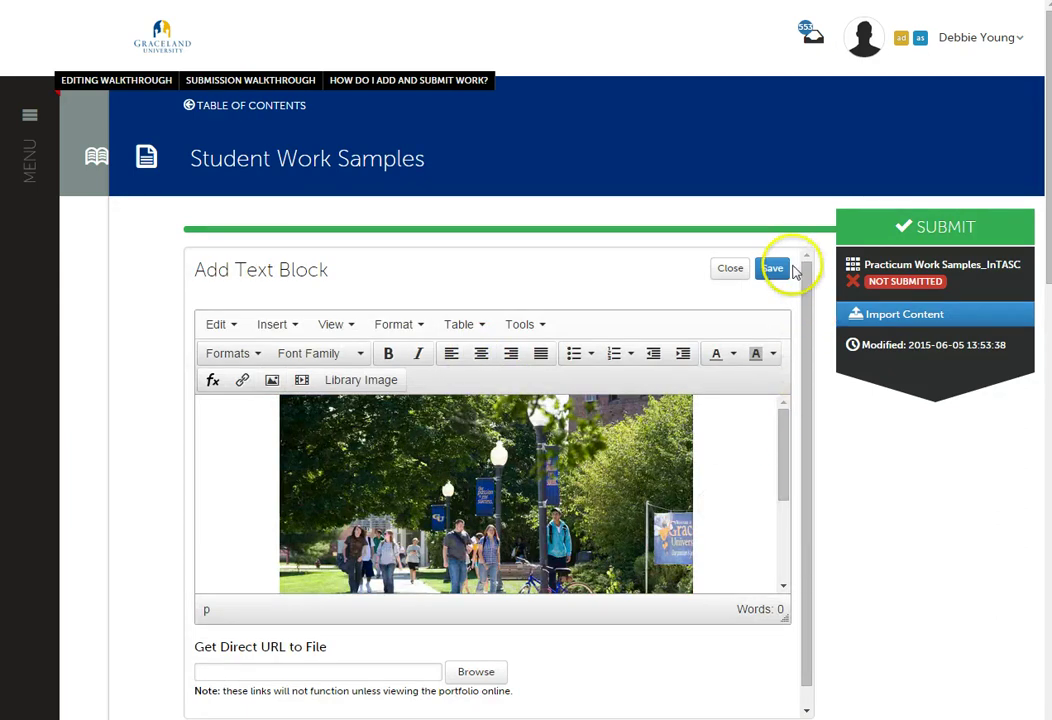
pyautogui.click(772, 270)
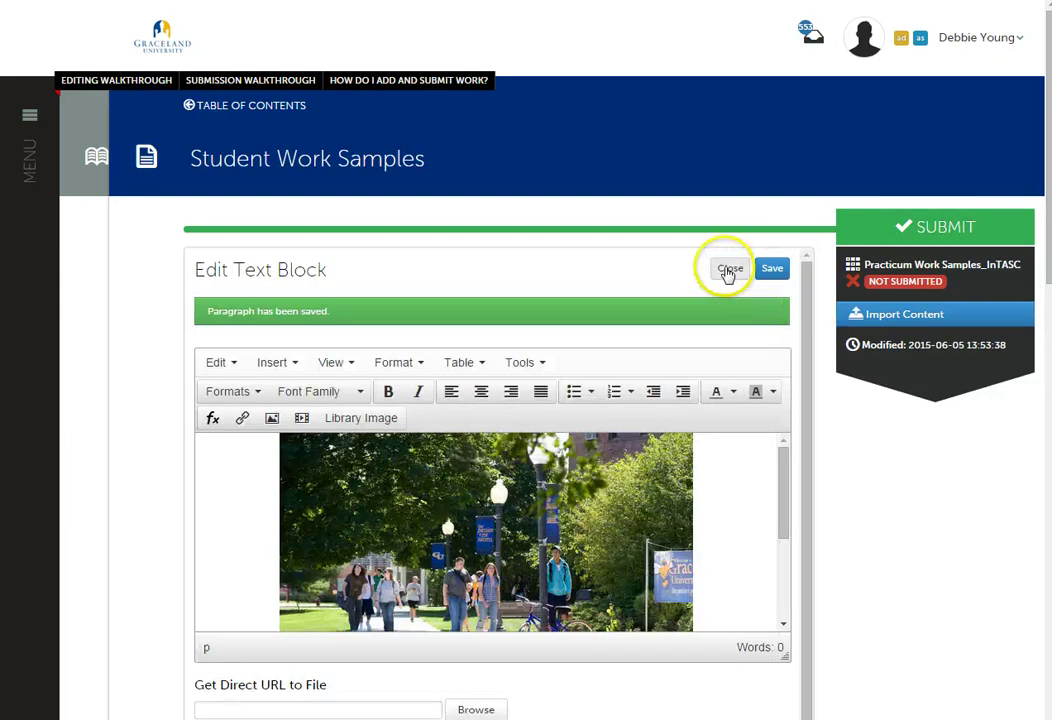
pyautogui.click(728, 272)
# - Add a text block reading "Here is an example of low quality work. This student . . . . ." and move it above the image thumbnail
pyautogui.scroll(-1, 696, 505)
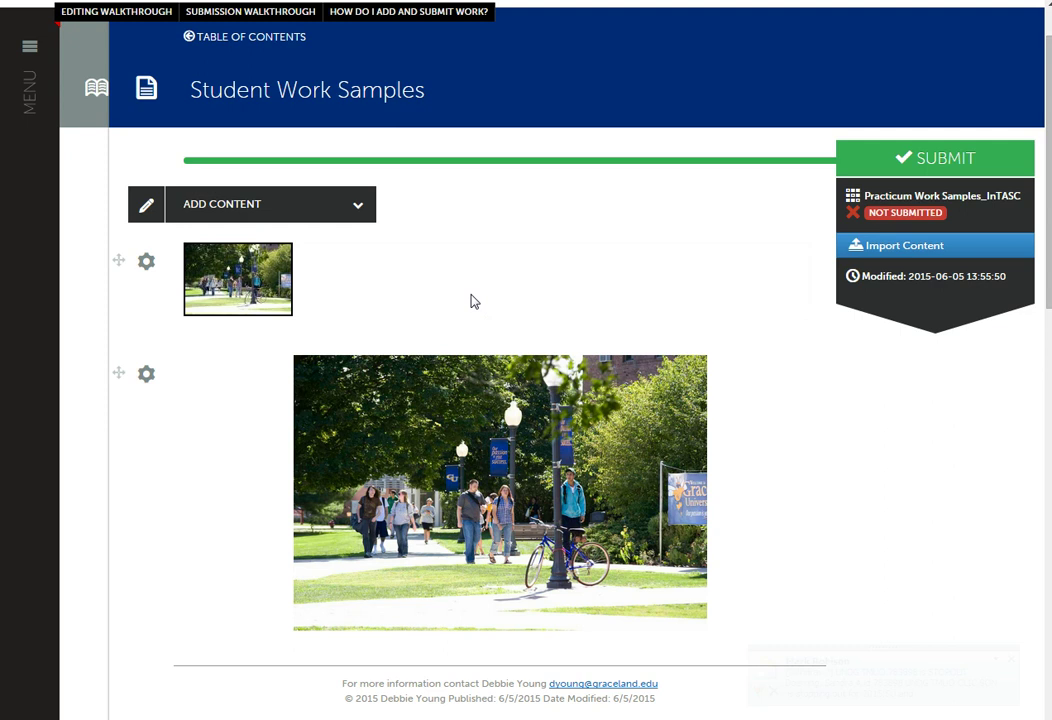
pyautogui.click(358, 208)
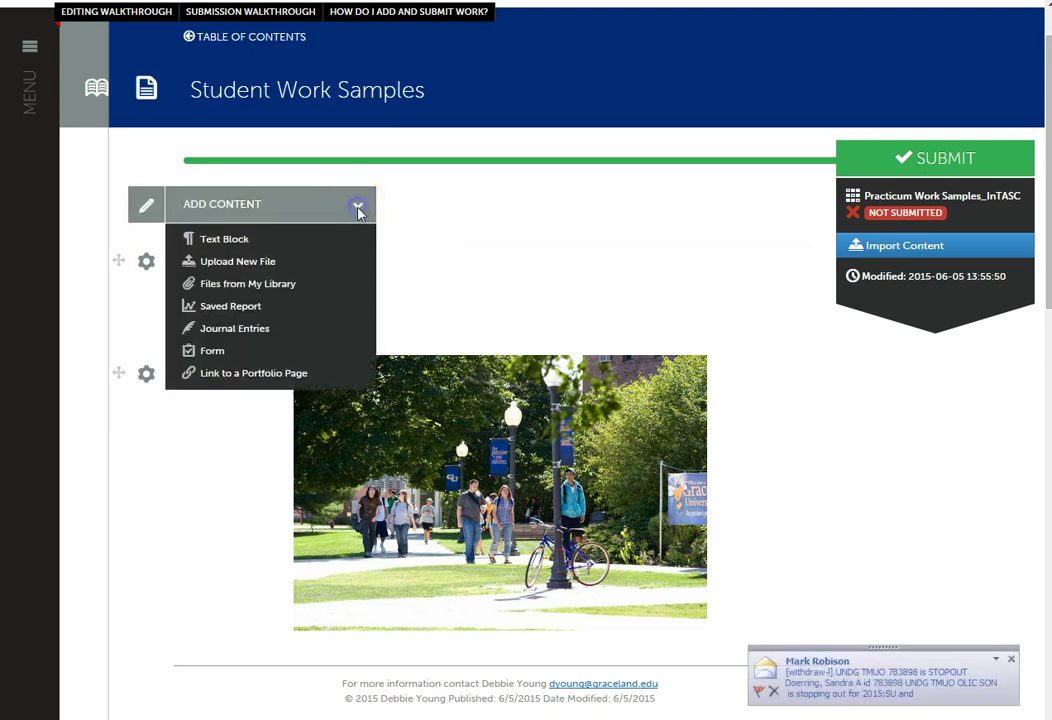
pyautogui.click(226, 240)
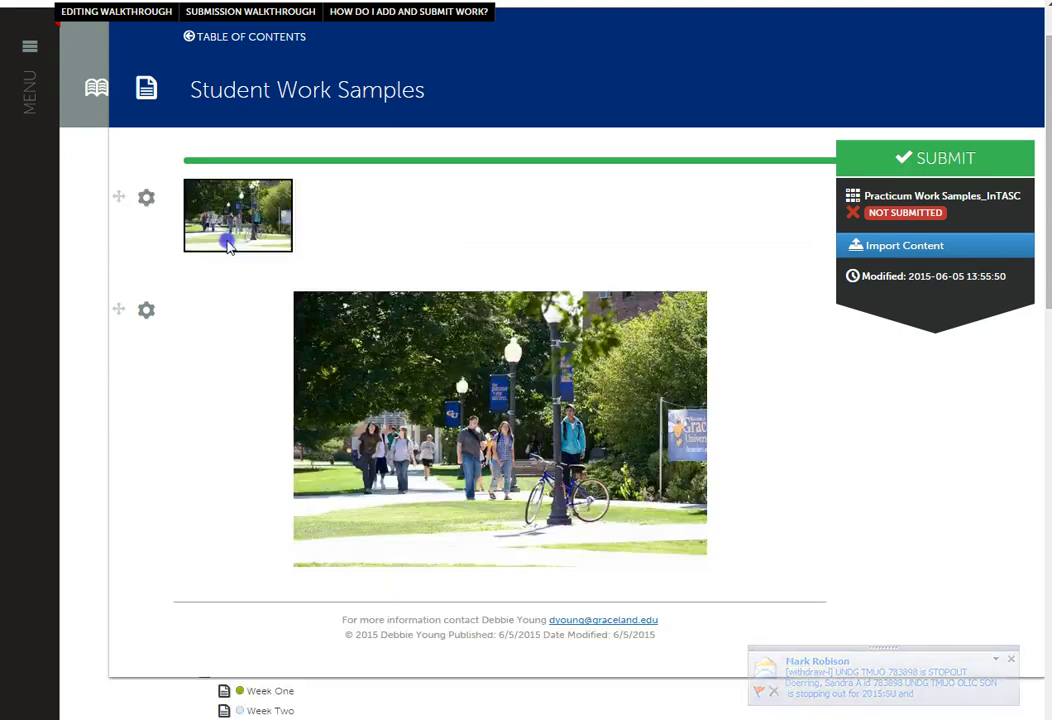
pyautogui.click(265, 346)
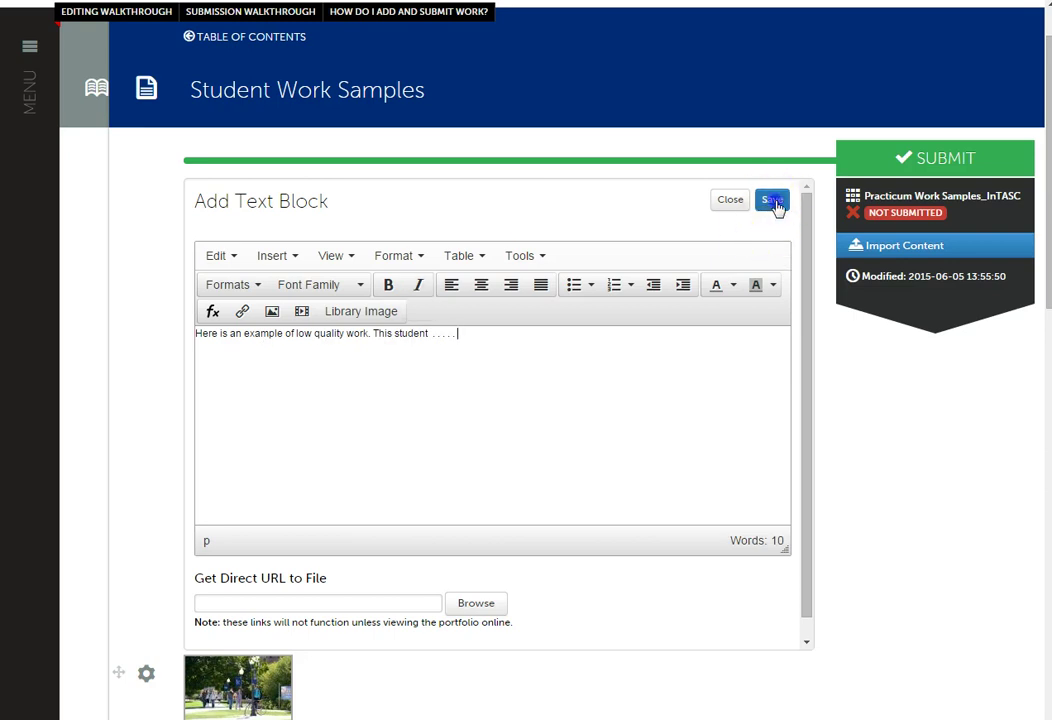
pyautogui.click(775, 201)
pyautogui.click(731, 201)
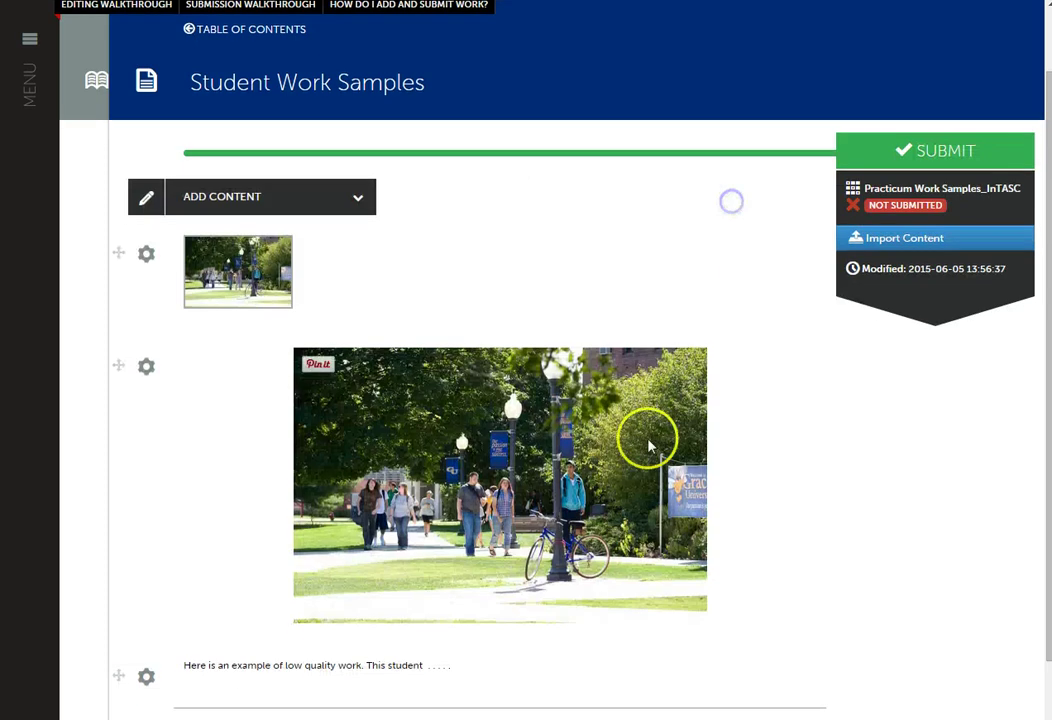
pyautogui.scroll(-2, 862, 571)
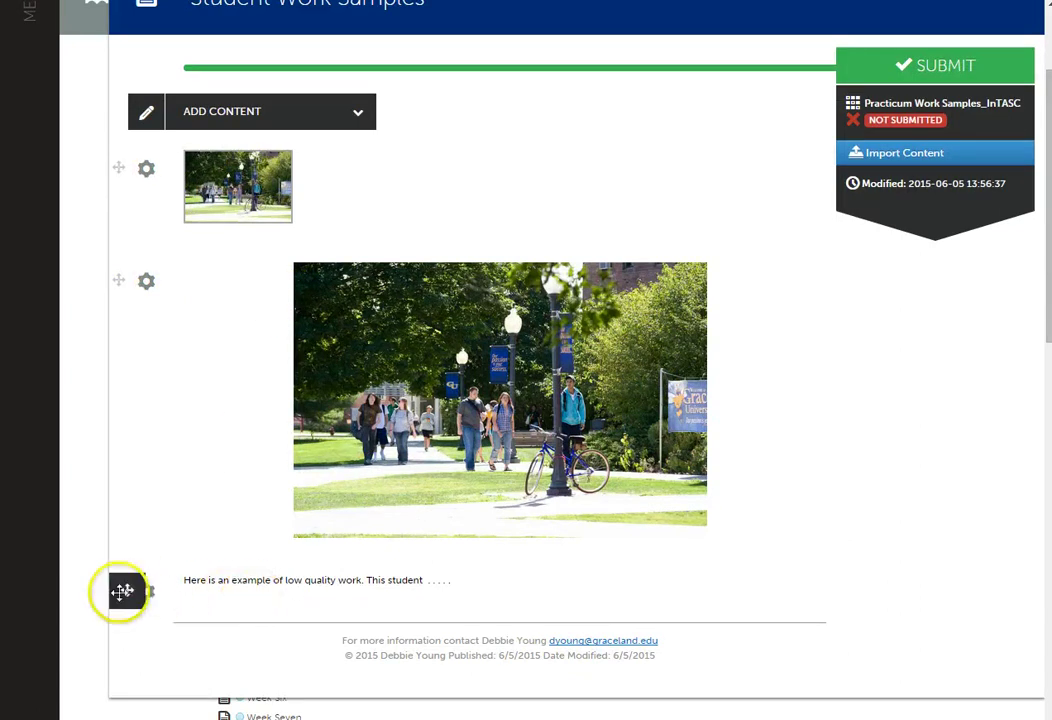
pyautogui.moveTo(122, 591); pyautogui.dragTo(149, 182)
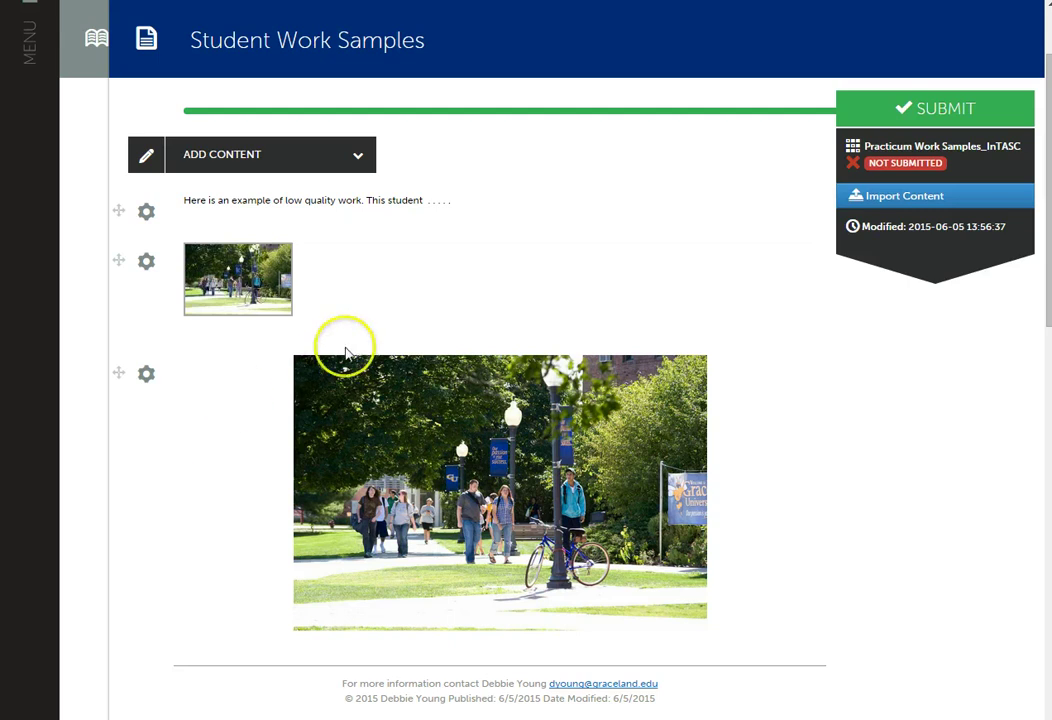
# - Add a text block reading "This is an example of high quality work. This student . . . ." and move it directly above the large image
pyautogui.click(360, 160)
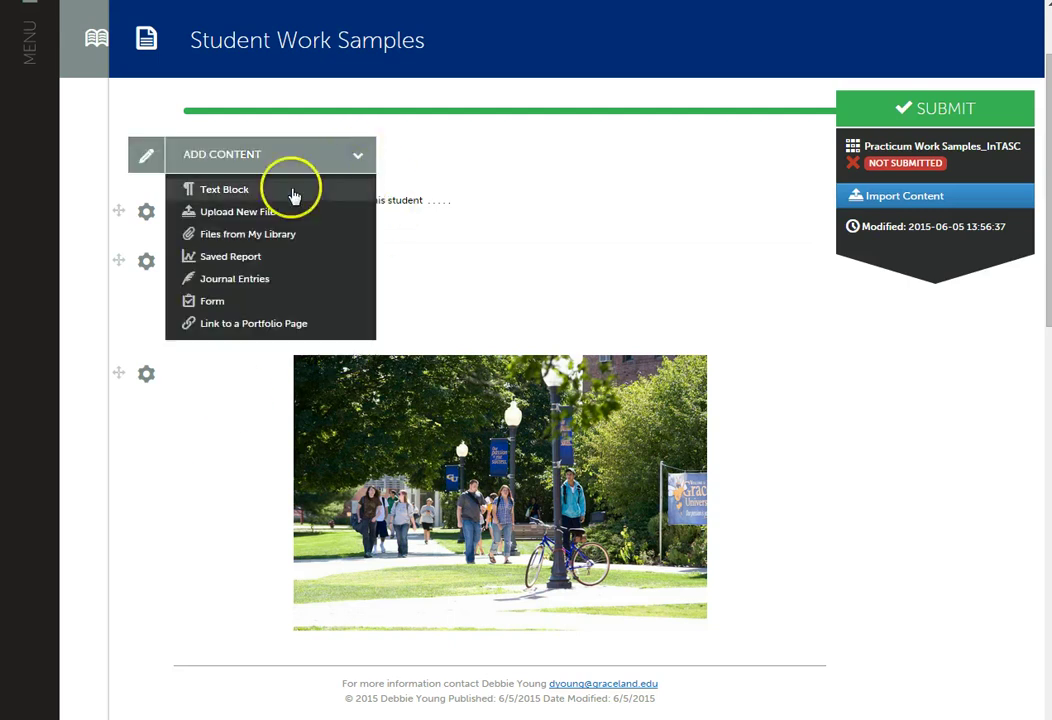
pyautogui.click(252, 192)
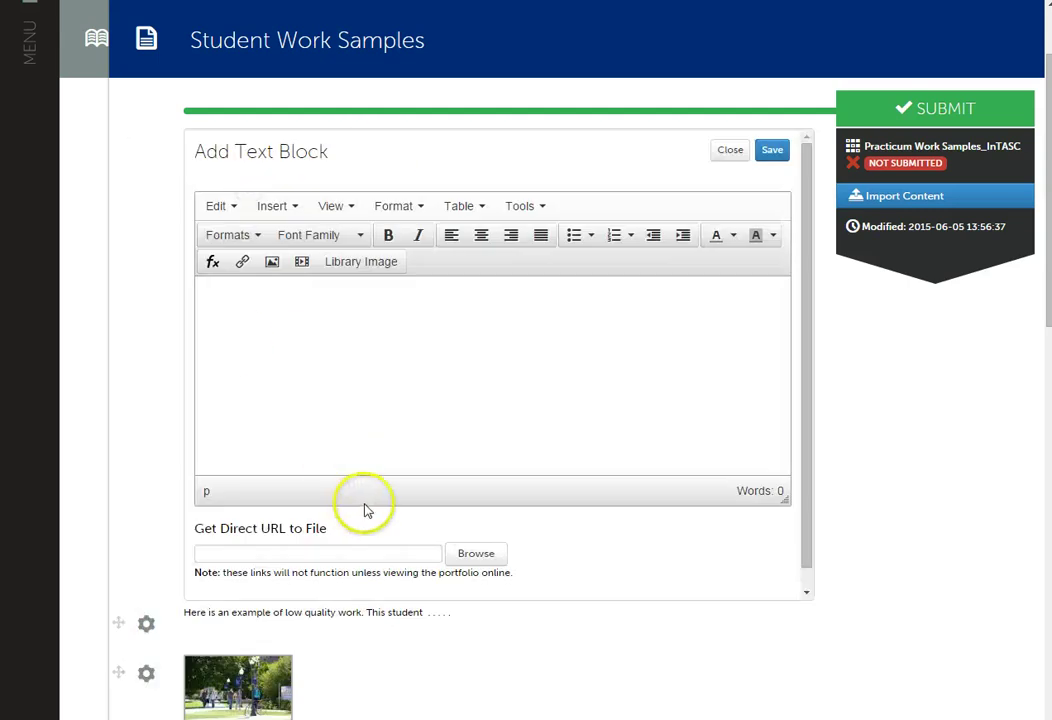
pyautogui.click(234, 310)
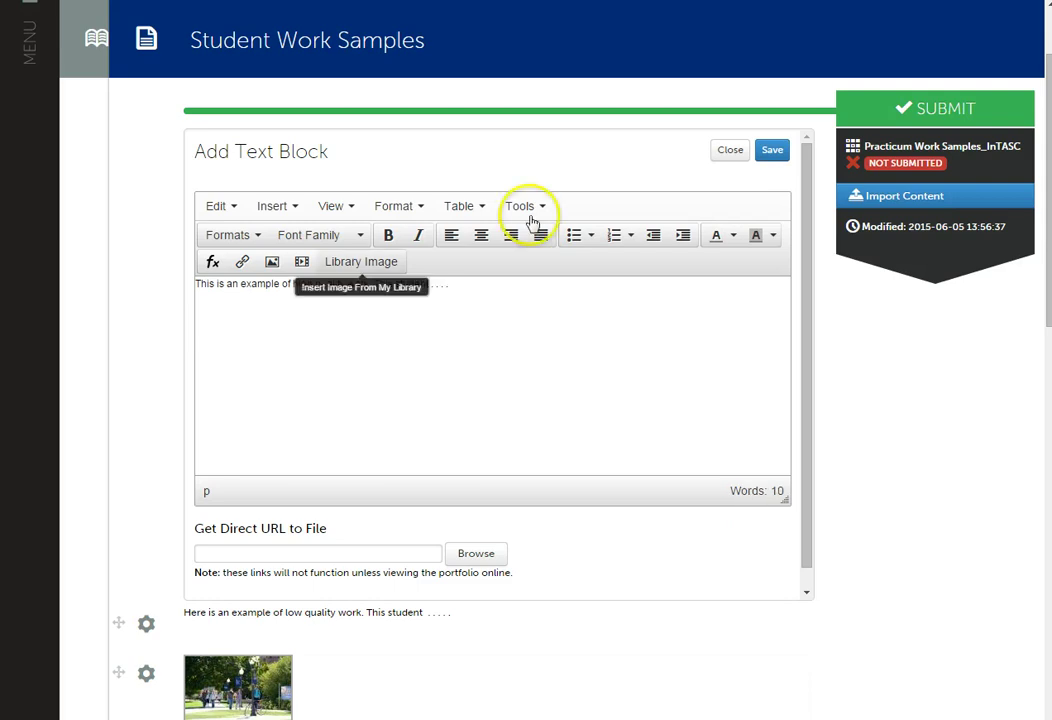
pyautogui.click(773, 153)
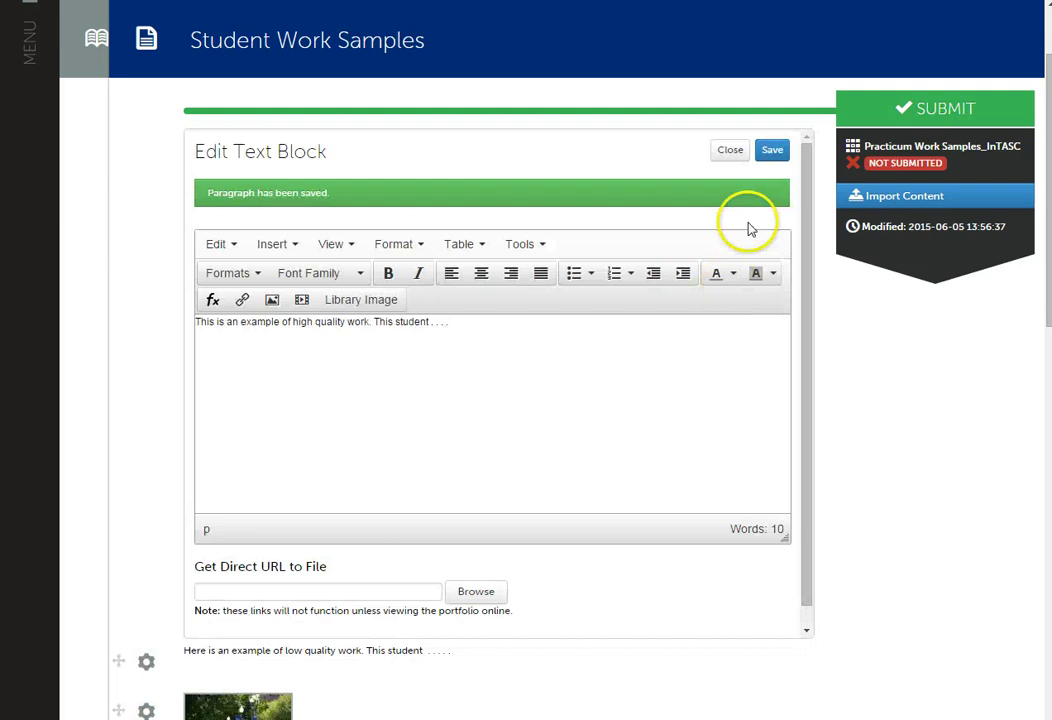
pyautogui.click(729, 150)
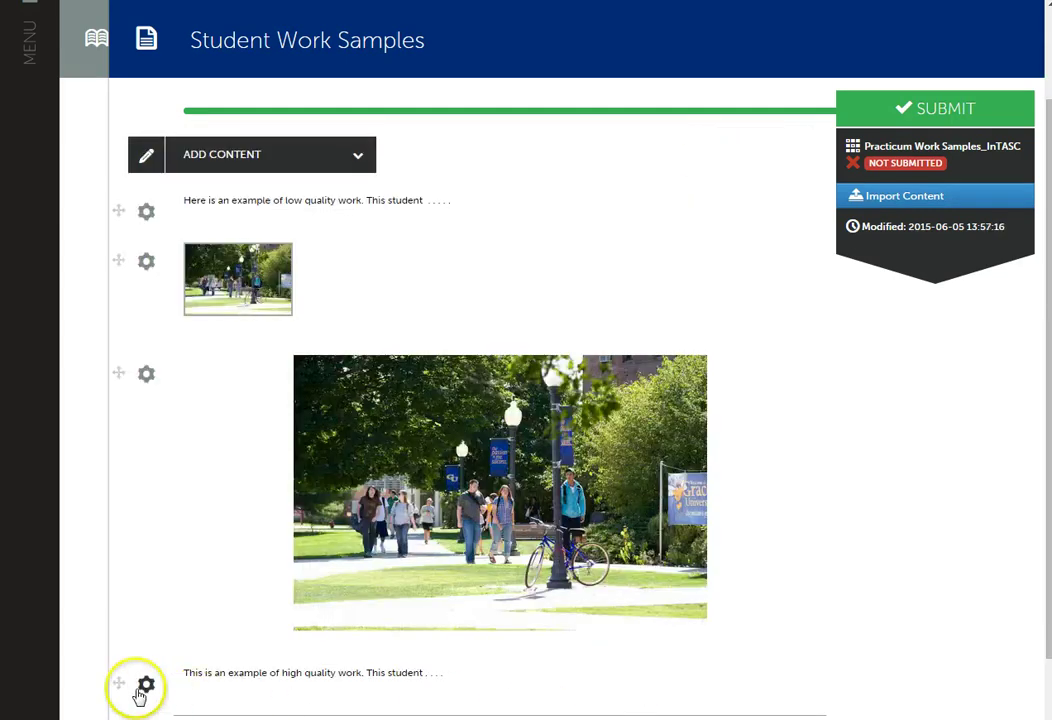
pyautogui.moveTo(116, 686); pyautogui.dragTo(193, 387)
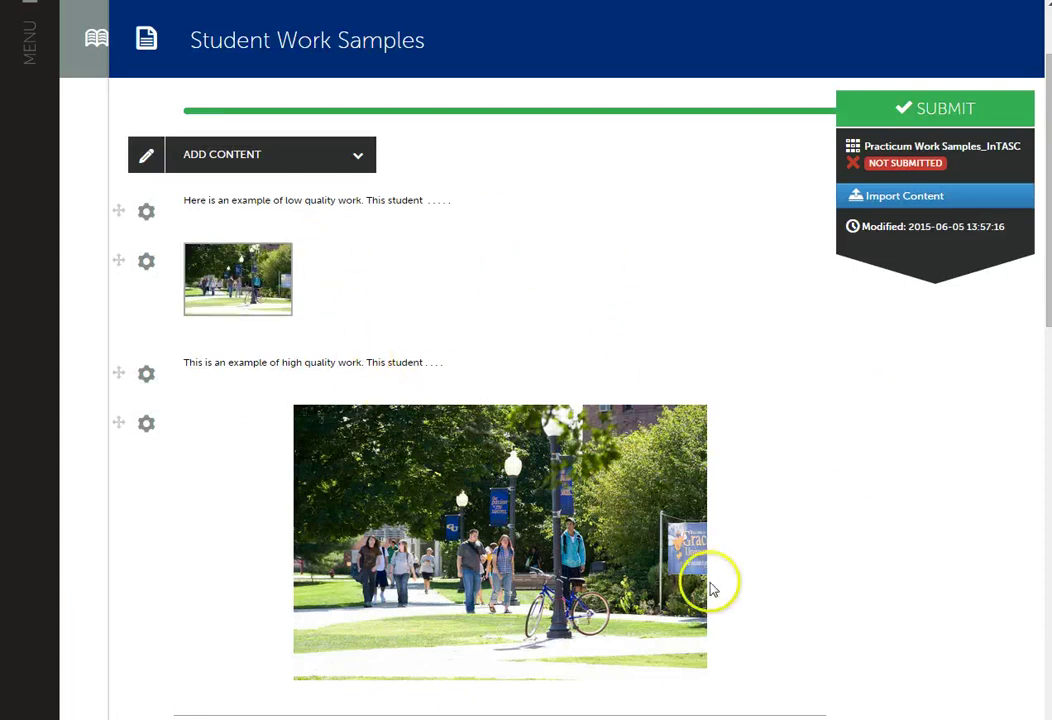
pyautogui.click(1048, 323)
pyautogui.moveTo(1048, 323); pyautogui.dragTo(1048, 262)
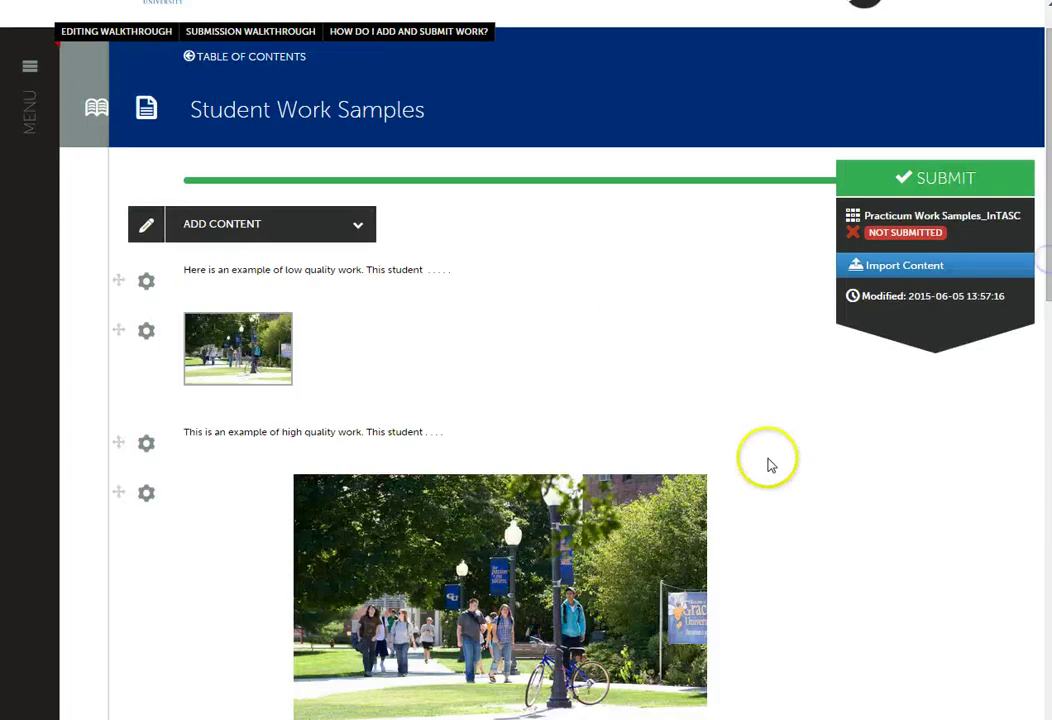